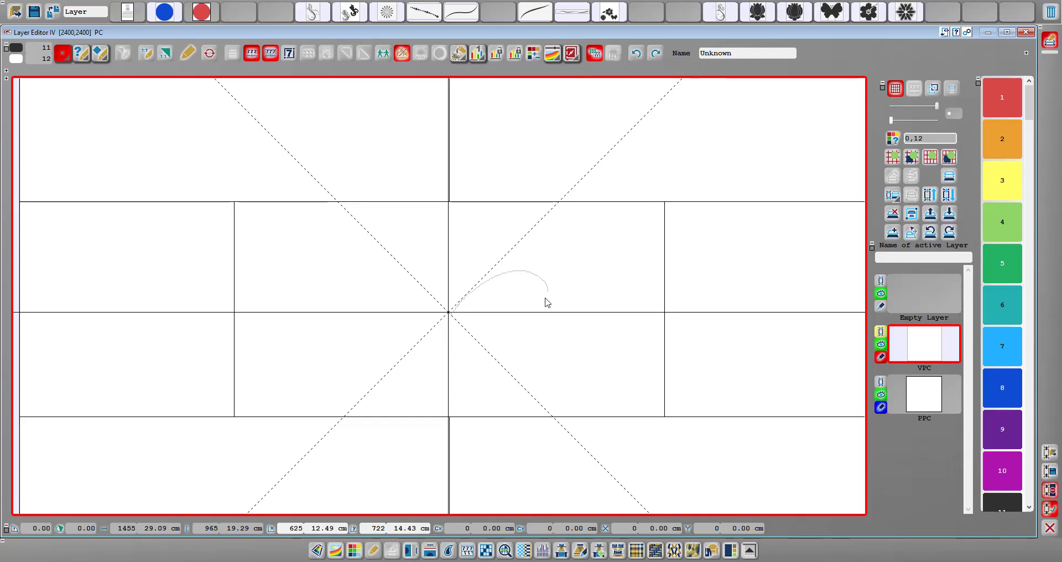
- Add mirrored curl, leaf and teardrop strokes to the pattern, then undo the last strokes
{"action": "left_click", "coordinate": [546, 287]}
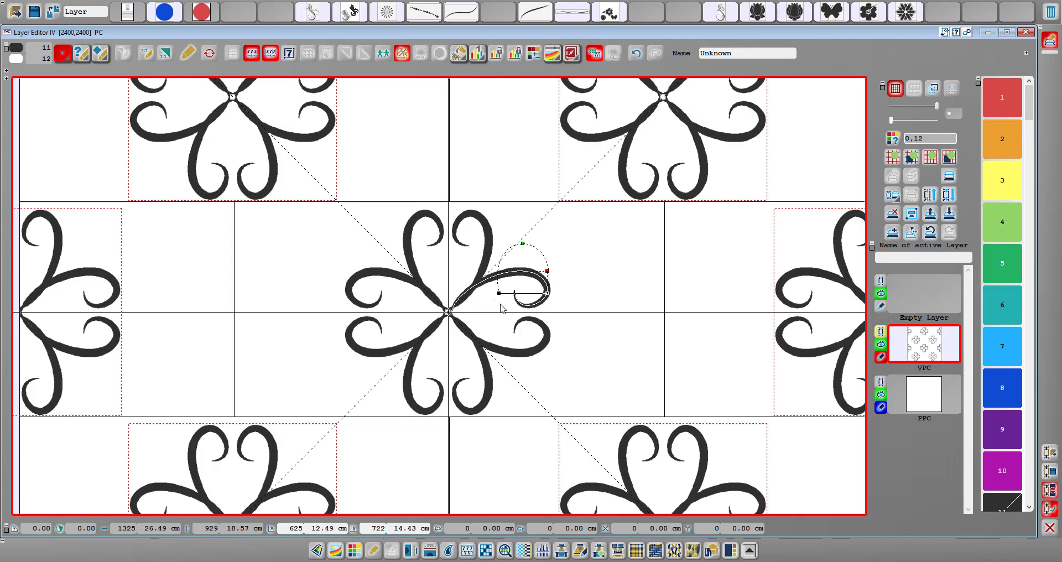
{"action": "left_click", "coordinate": [651, 331]}
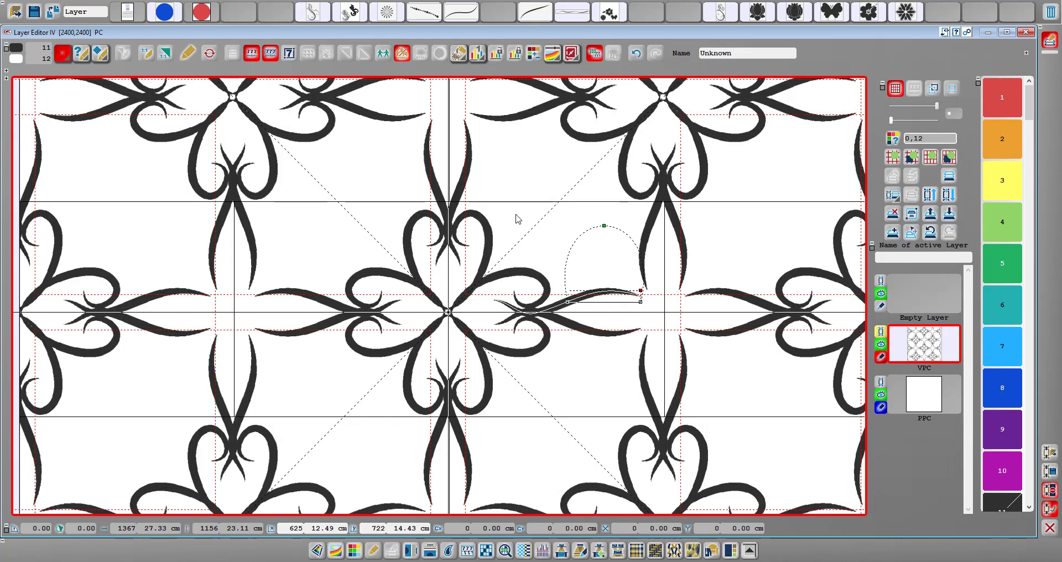
{"action": "left_click", "coordinate": [596, 242]}
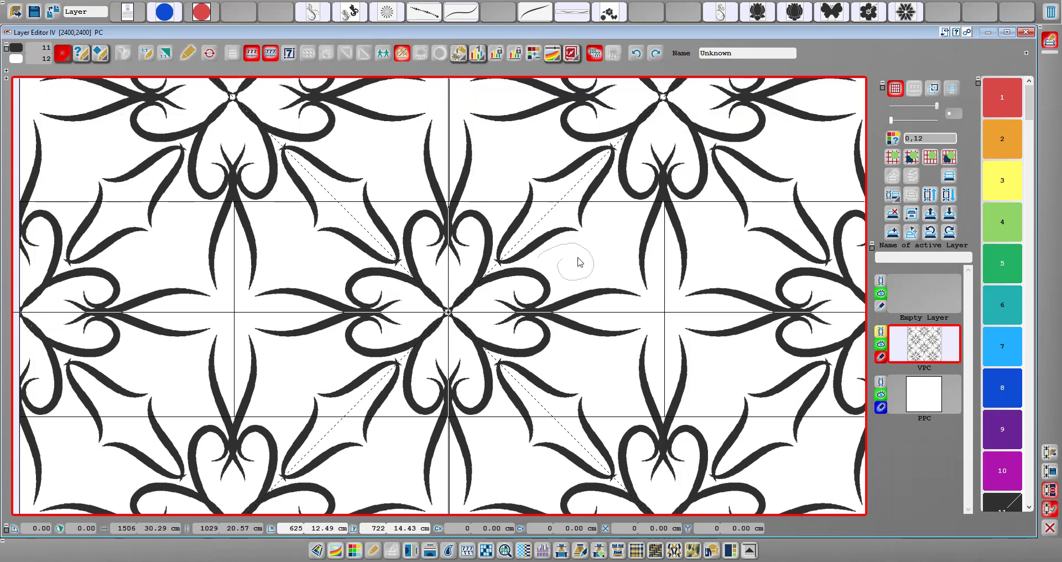
{"action": "left_click", "coordinate": [556, 257]}
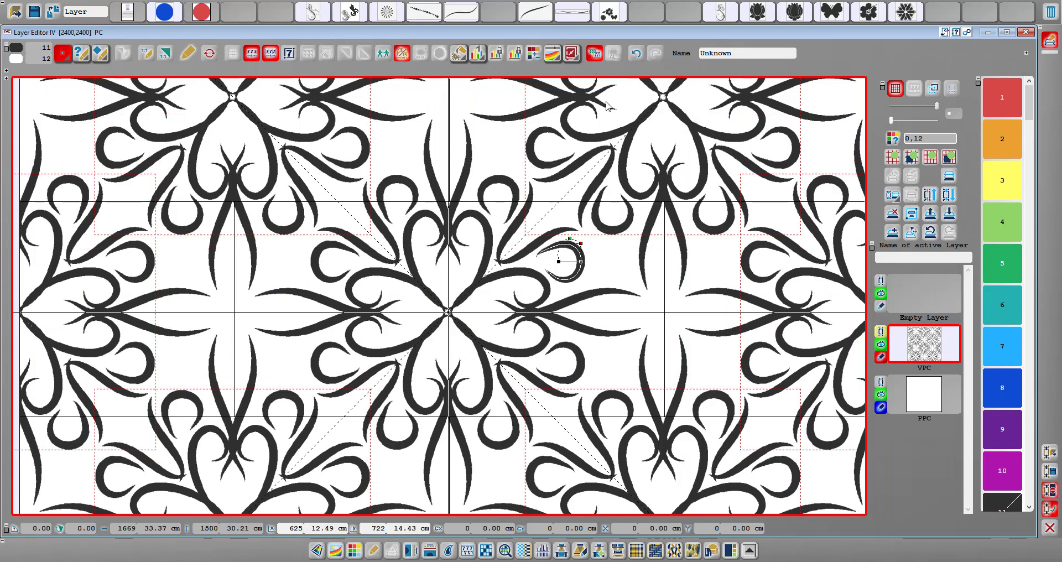
{"action": "left_click", "coordinate": [567, 267]}
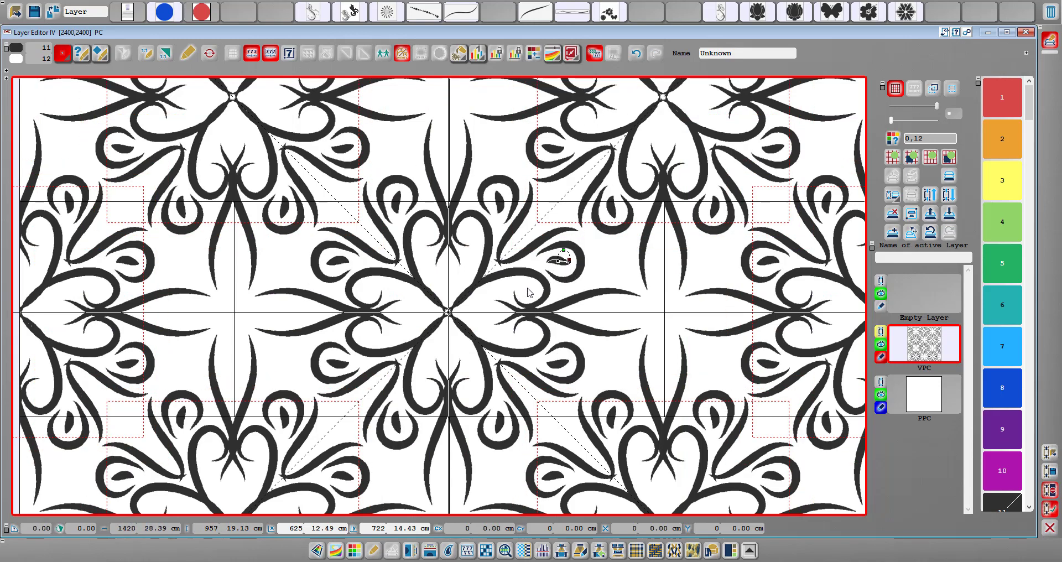
{"action": "left_click", "coordinate": [474, 315]}
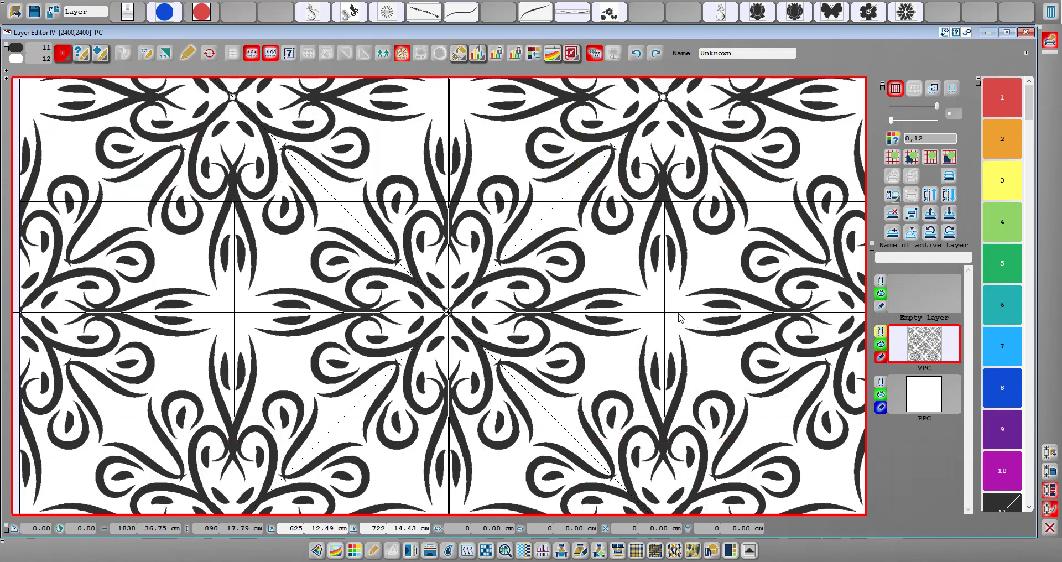
{"action": "key", "text": "ctrl+z"}
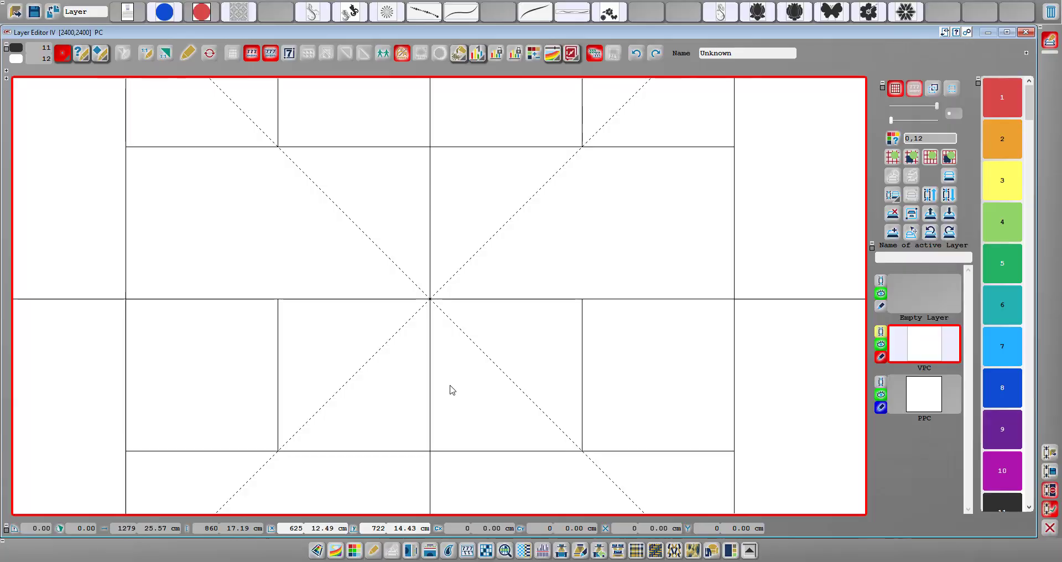
{"action": "left_click_drag", "start_coordinate": [478, 272], "coordinate": [573, 193]}
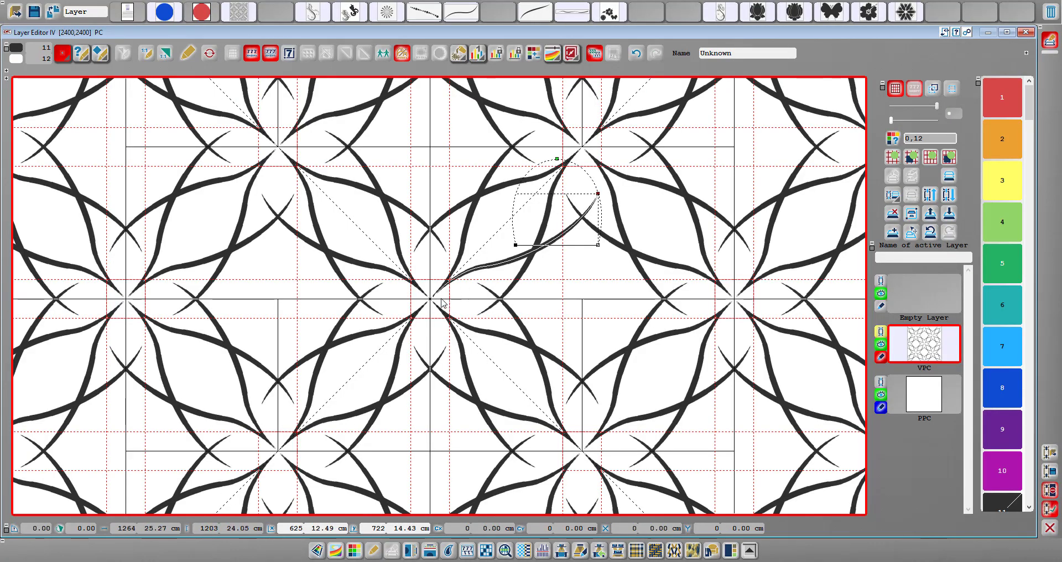
{"action": "left_click_drag", "start_coordinate": [443, 302], "coordinate": [501, 279]}
{"action": "left_click_drag", "start_coordinate": [435, 299], "coordinate": [539, 272]}
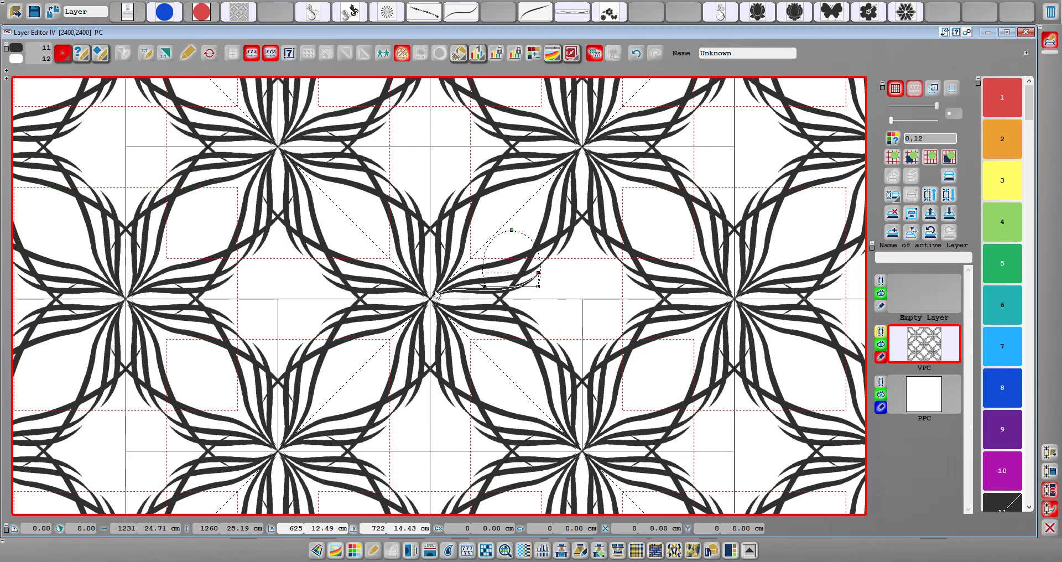
{"action": "key", "text": "ctrl+z"}
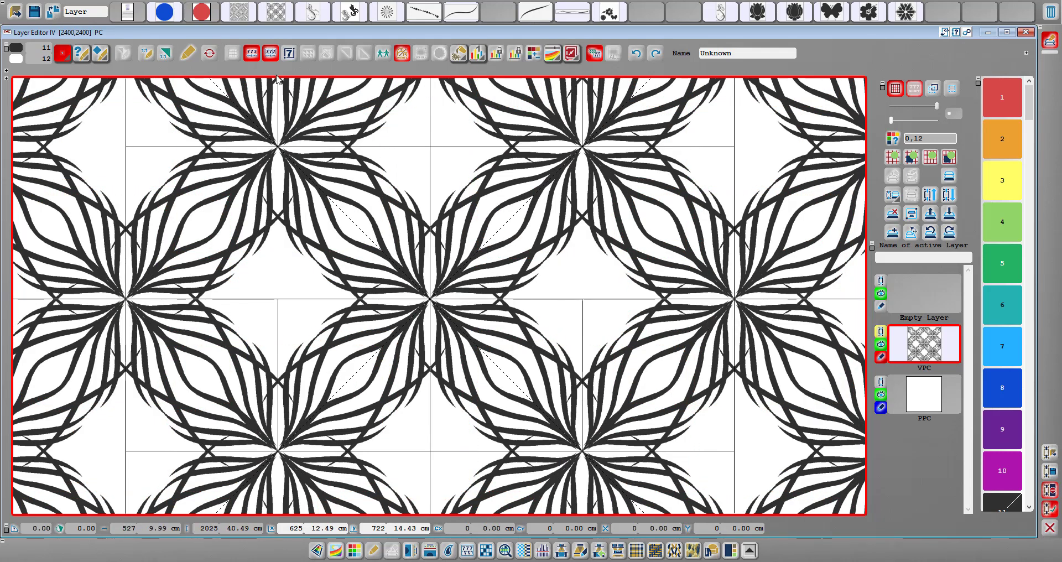
{"action": "key", "text": "ctrl+z"}
{"action": "key", "text": "ctrl+z"}
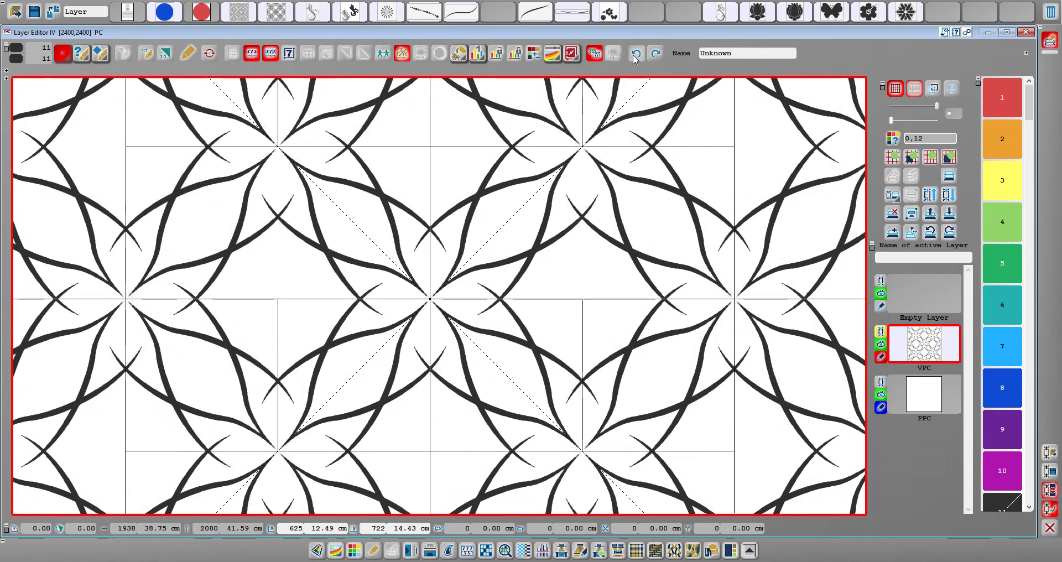
{"action": "key", "text": "ctrl+z"}
{"action": "left_click_drag", "start_coordinate": [447, 290], "coordinate": [521, 239]}
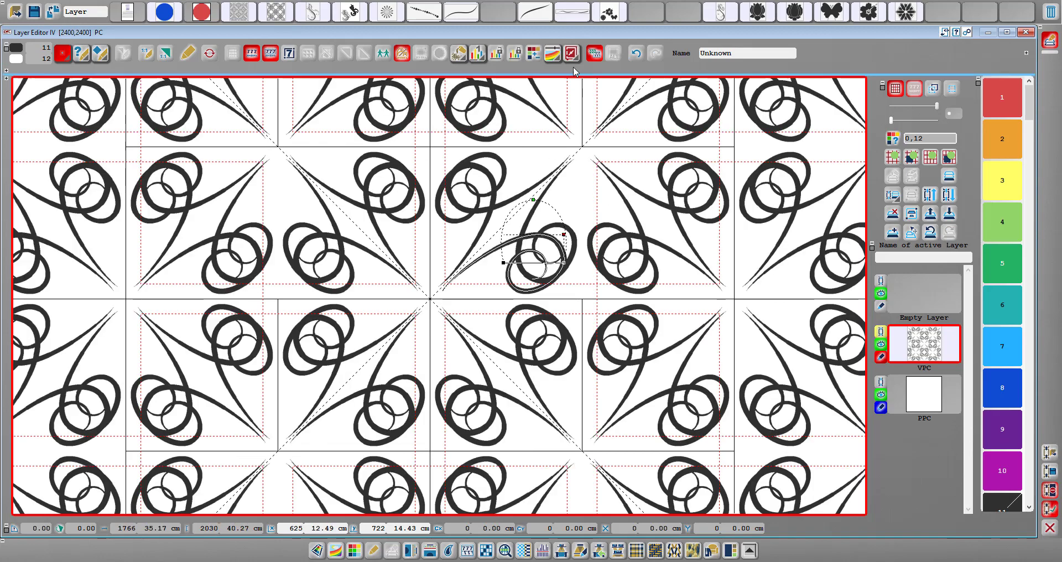
{"action": "left_click_drag", "start_coordinate": [457, 293], "coordinate": [487, 277]}
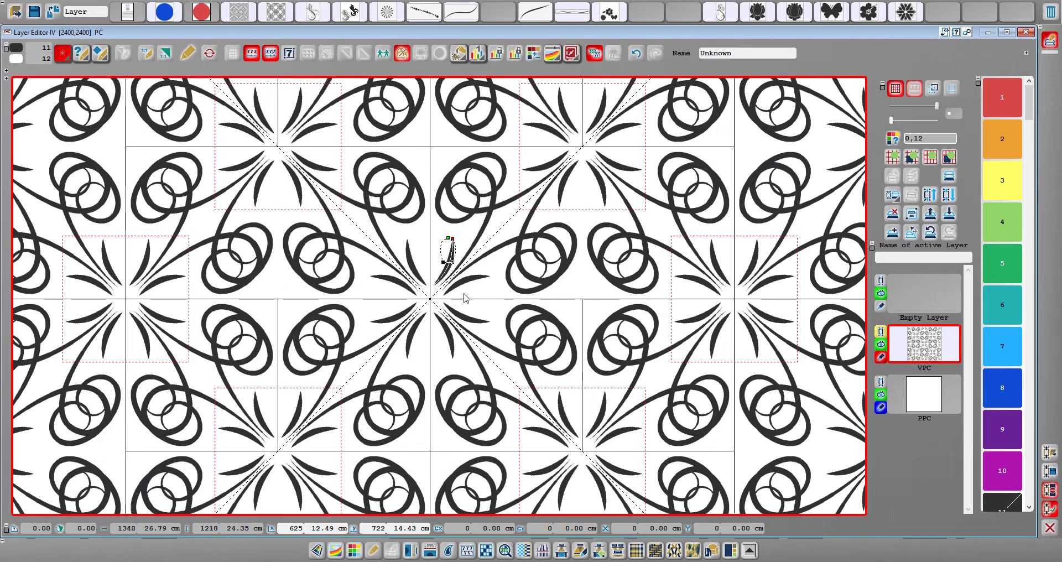
{"action": "key", "text": "ctrl+z"}
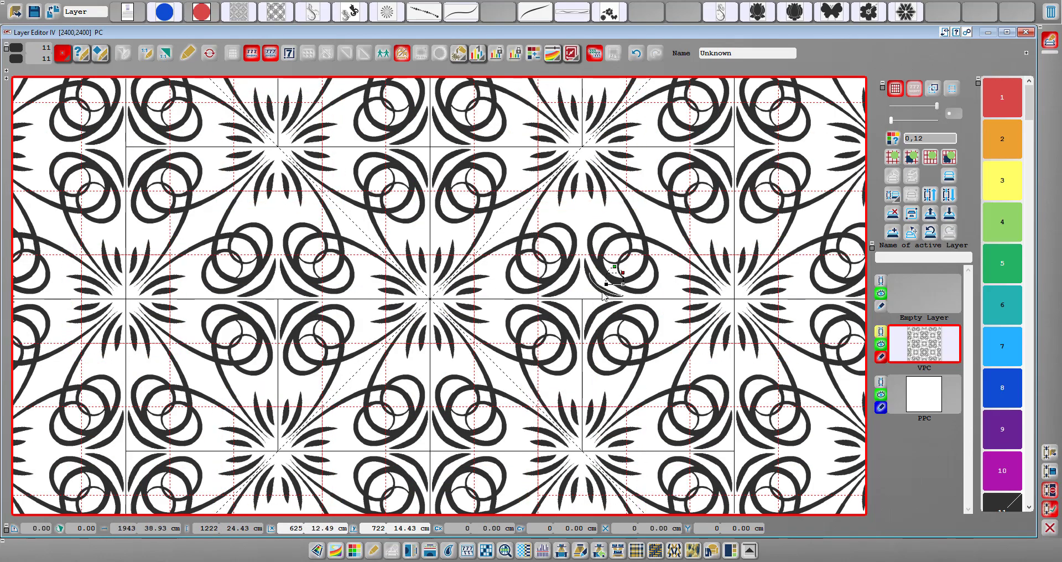
{"action": "key", "text": "ctrl+y"}
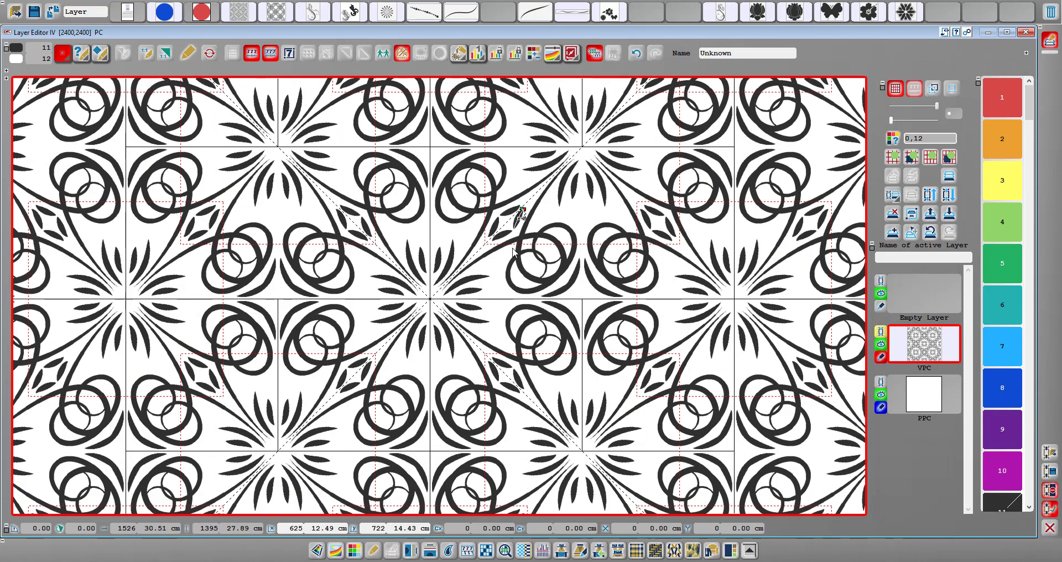
{"action": "left_click_drag", "start_coordinate": [521, 215], "coordinate": [442, 229]}
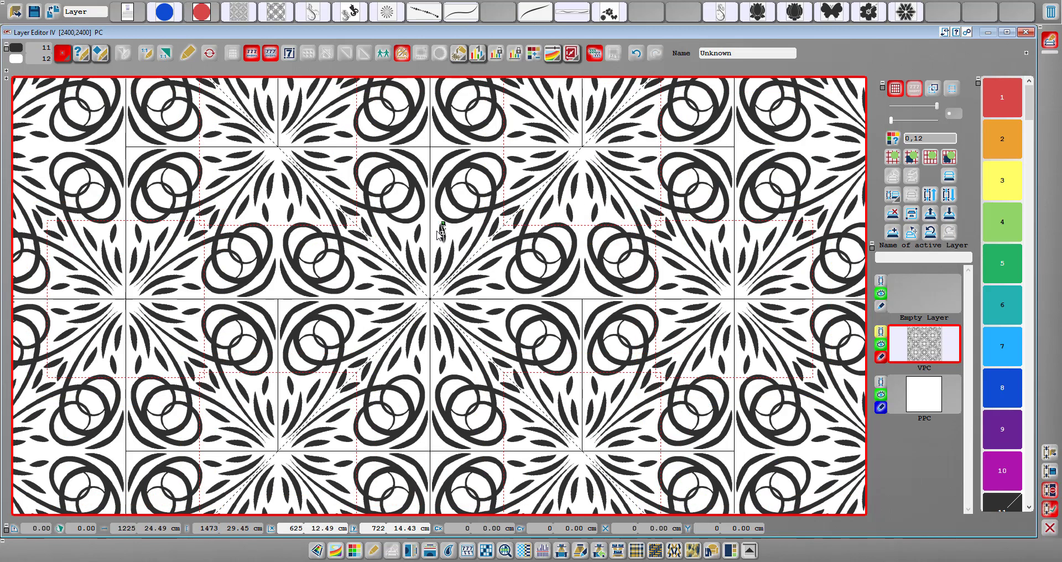
{"action": "key", "text": "ctrl+z"}
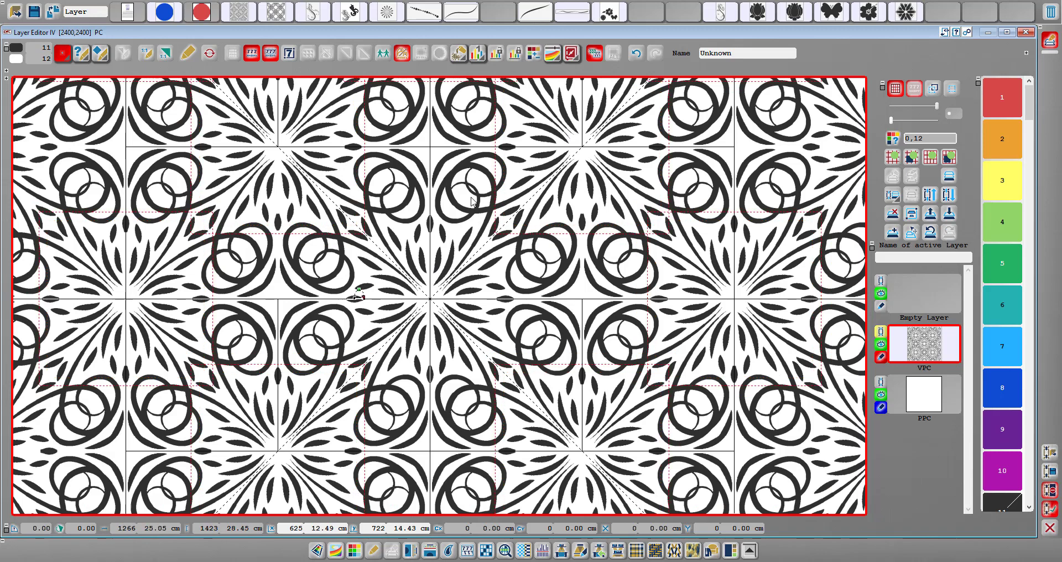
{"action": "left_click_drag", "start_coordinate": [367, 302], "coordinate": [322, 310]}
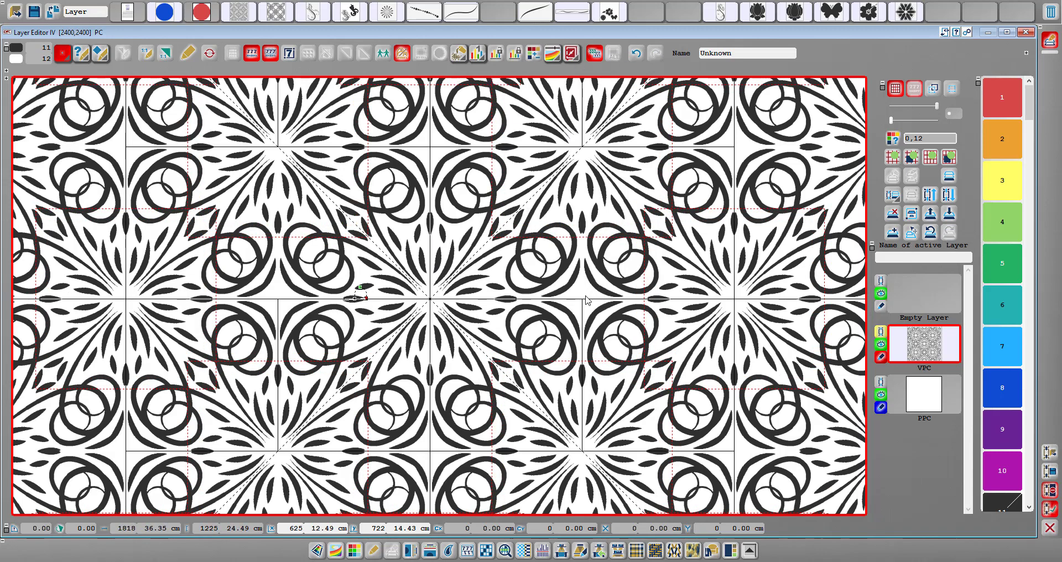
{"action": "left_click_drag", "start_coordinate": [587, 300], "coordinate": [585, 293]}
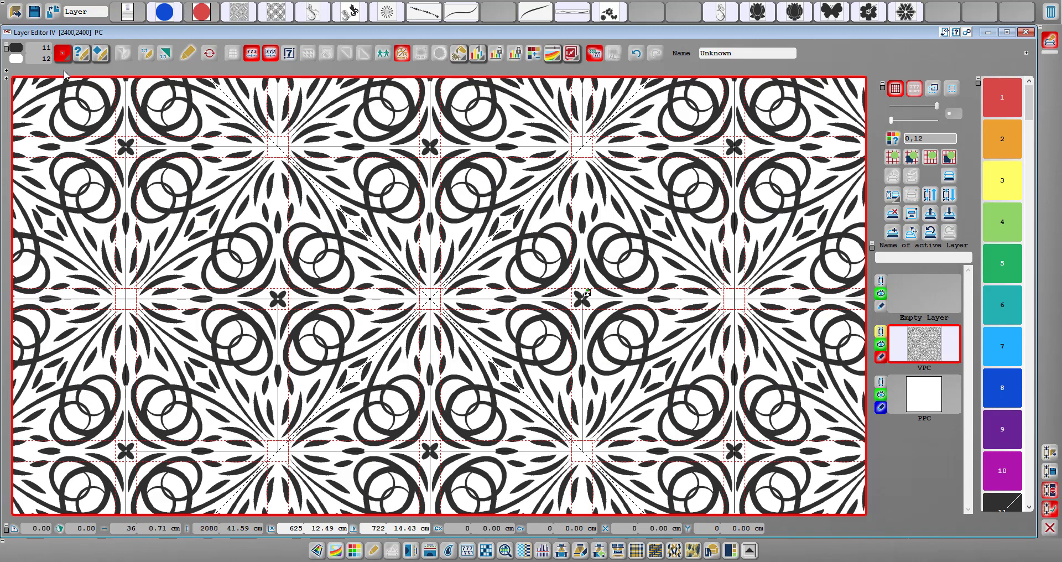
{"action": "left_click", "coordinate": [635, 53]}
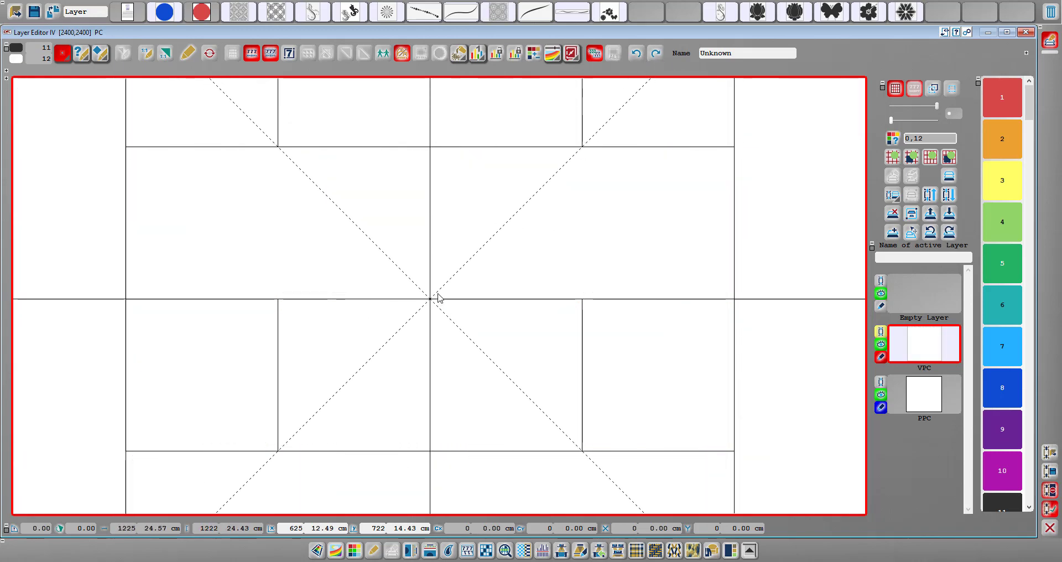
{"action": "mouse_move", "coordinate": [430, 298]}
{"action": "left_mouse_down"}
{"action": "mouse_move", "coordinate": [463, 177]}
{"action": "mouse_move", "coordinate": [517, 170]}
{"action": "left_mouse_up"}
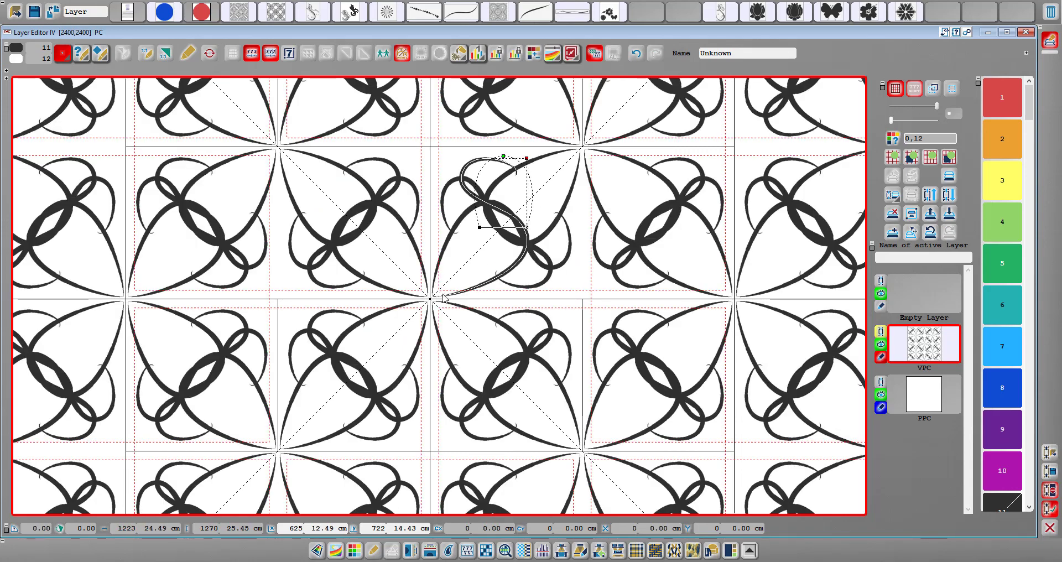
{"action": "left_click_drag", "start_coordinate": [443, 297], "coordinate": [457, 297]}
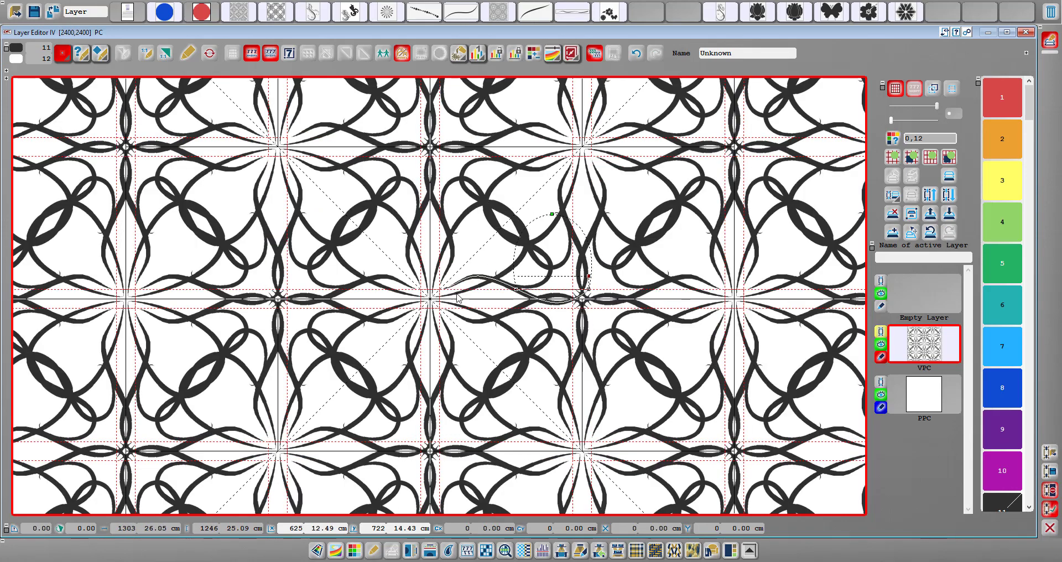
{"action": "key", "text": "ctrl+z"}
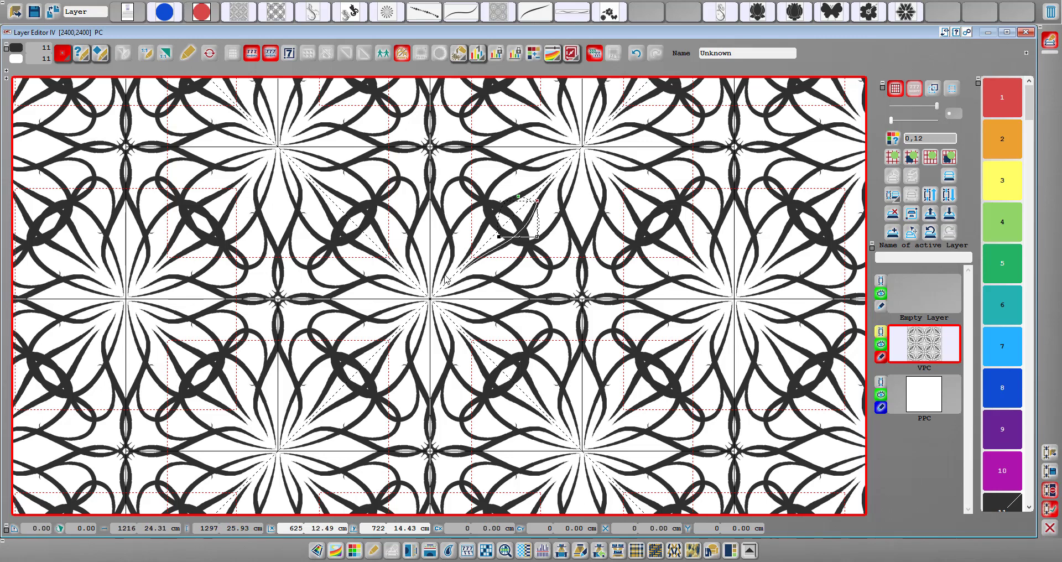
{"action": "left_click_drag", "start_coordinate": [524, 280], "coordinate": [436, 336]}
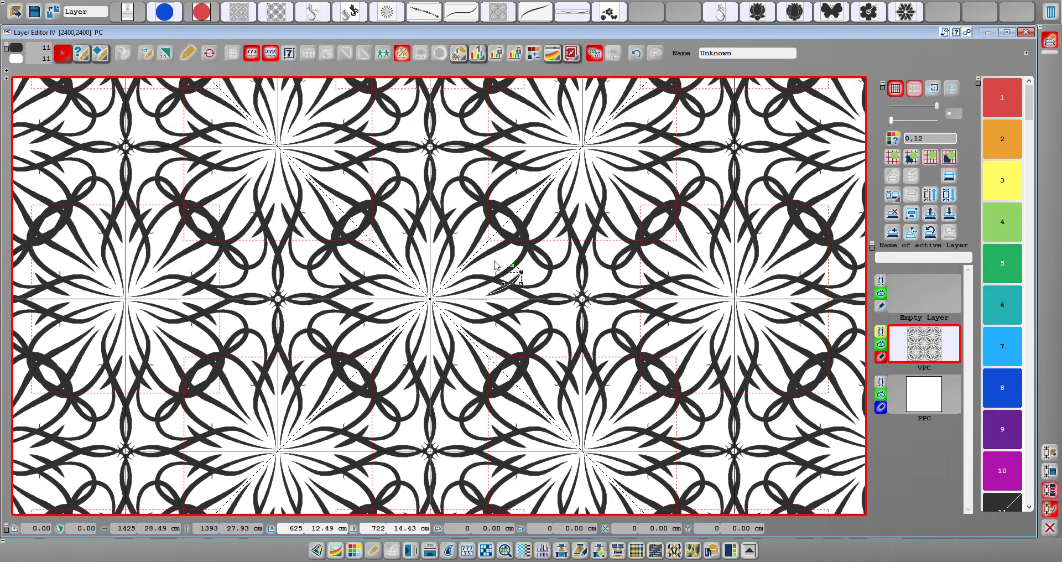
{"action": "mouse_move", "coordinate": [495, 265]}
{"action": "left_mouse_down"}
{"action": "mouse_move", "coordinate": [415, 299]}
{"action": "mouse_move", "coordinate": [476, 255]}
{"action": "mouse_move", "coordinate": [445, 229]}
{"action": "left_mouse_up"}
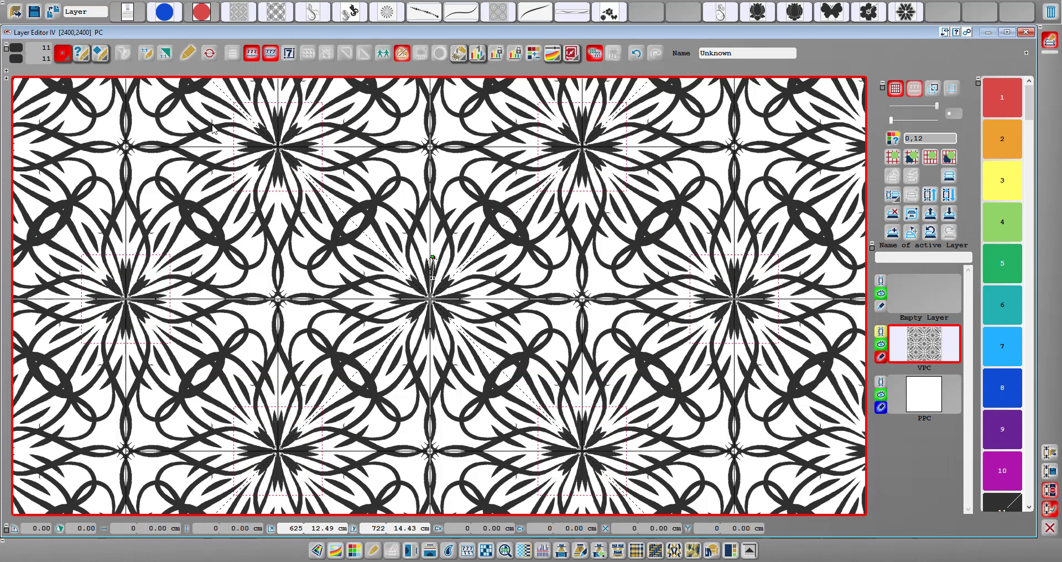
{"action": "key", "text": "ctrl+z"}
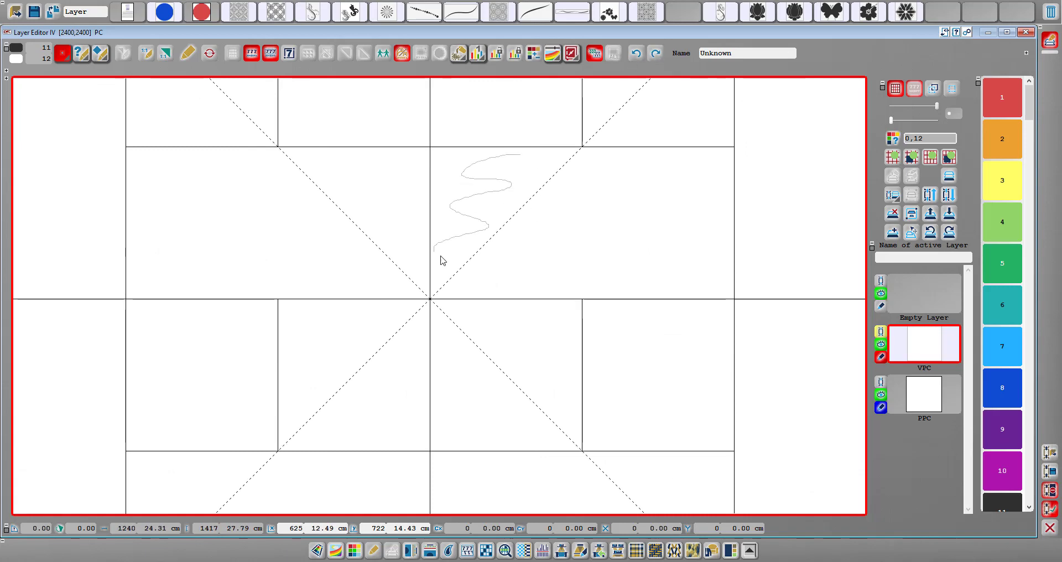
- Redraw a squiggle down toward the centre and move the small element right of centre
{"action": "left_click_drag", "start_coordinate": [474, 182], "coordinate": [432, 272]}
{"action": "left_click", "coordinate": [636, 53]}
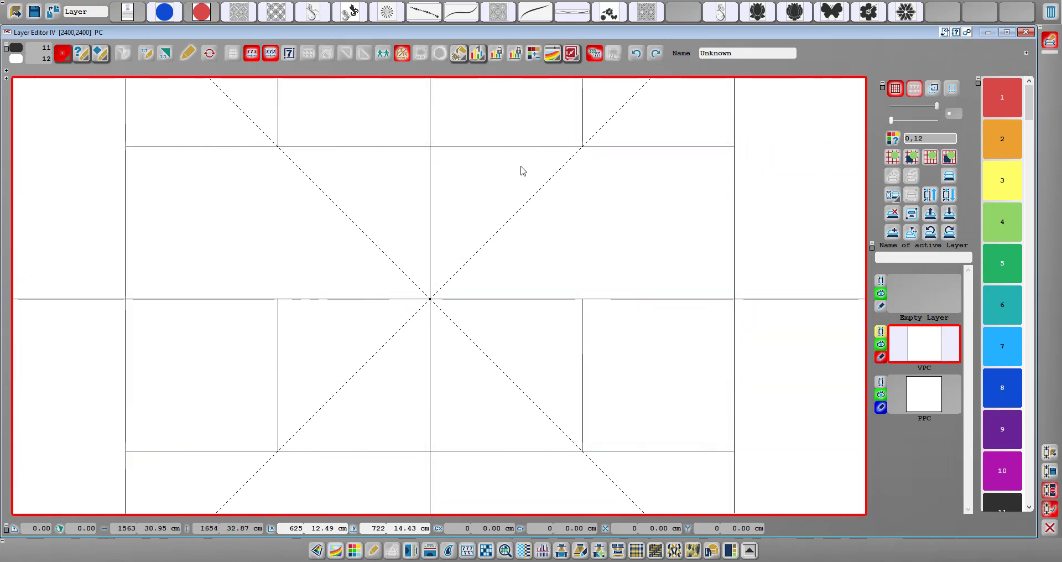
{"action": "mouse_move", "coordinate": [565, 154]}
{"action": "left_mouse_down"}
{"action": "mouse_move", "coordinate": [471, 176]}
{"action": "mouse_move", "coordinate": [491, 226]}
{"action": "left_mouse_up"}
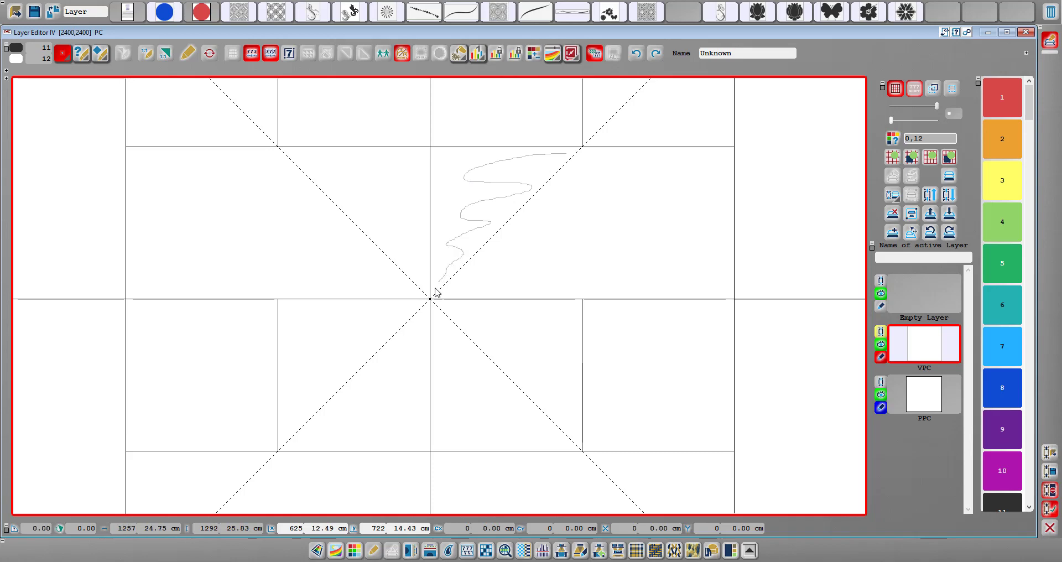
{"action": "left_click_drag", "start_coordinate": [436, 288], "coordinate": [434, 293]}
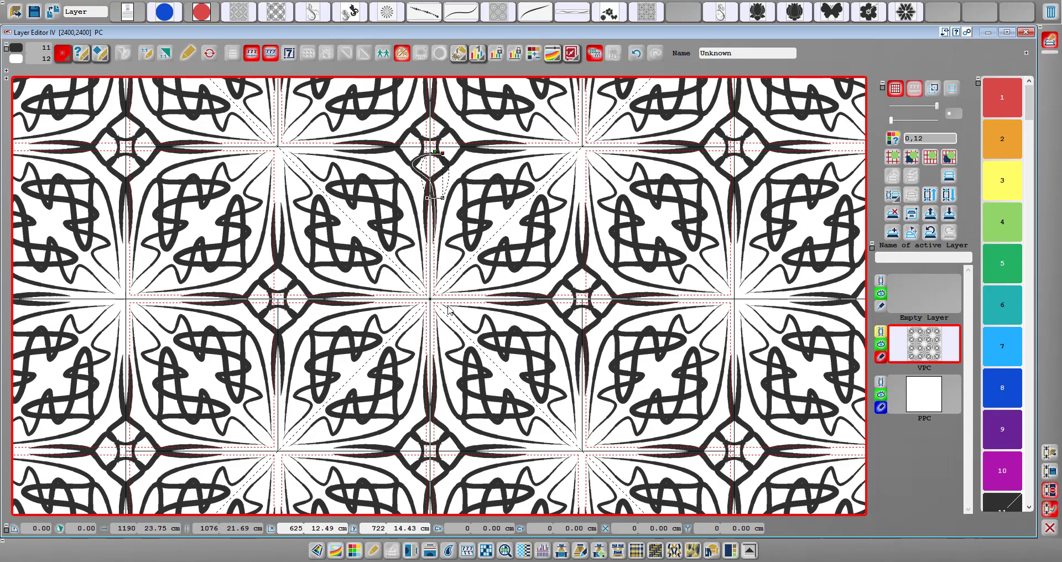
{"action": "left_click", "coordinate": [543, 288]}
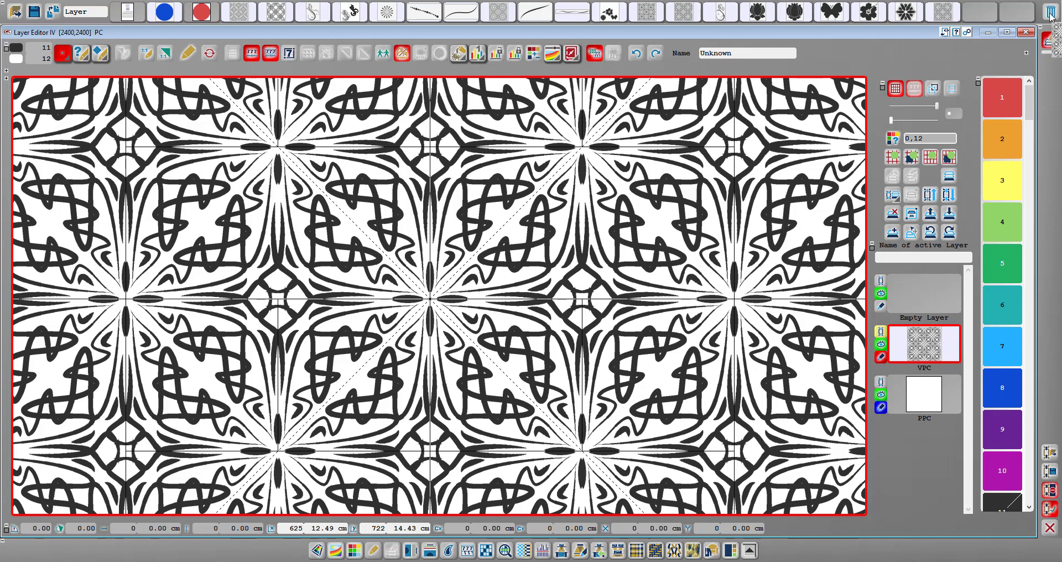
- Add S-curves and a small curved stroke, then store the pattern as a new thumbnail
{"action": "left_click", "coordinate": [635, 54]}
{"action": "left_click_drag", "start_coordinate": [428, 154], "coordinate": [600, 475]}
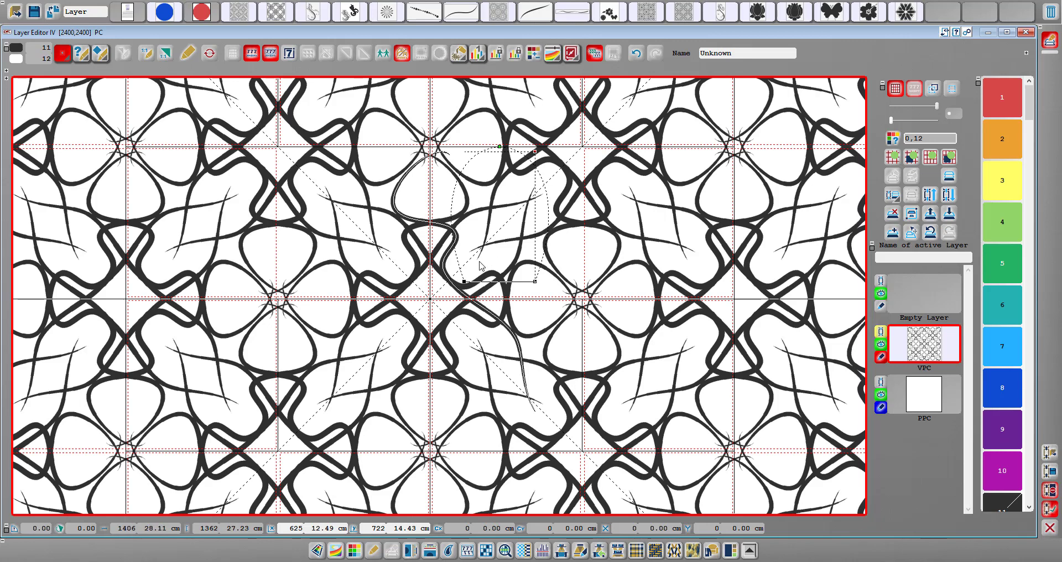
{"action": "left_click_drag", "start_coordinate": [470, 270], "coordinate": [506, 238]}
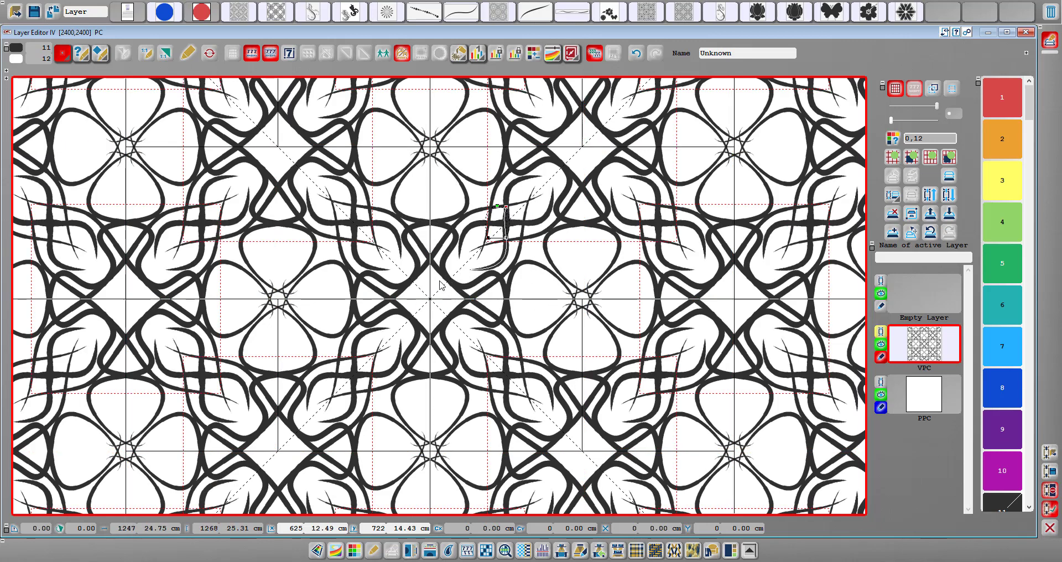
{"action": "left_click_drag", "start_coordinate": [438, 289], "coordinate": [457, 160]}
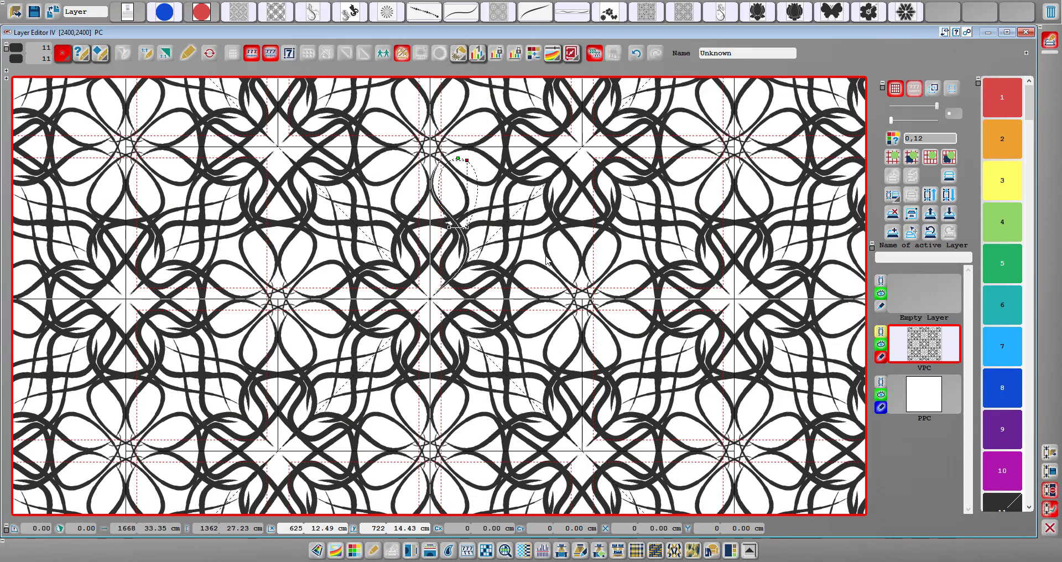
{"action": "left_click", "coordinate": [59, 11]}
- Undo the earlier strokes until the canvas is empty
{"action": "left_click", "coordinate": [635, 53]}
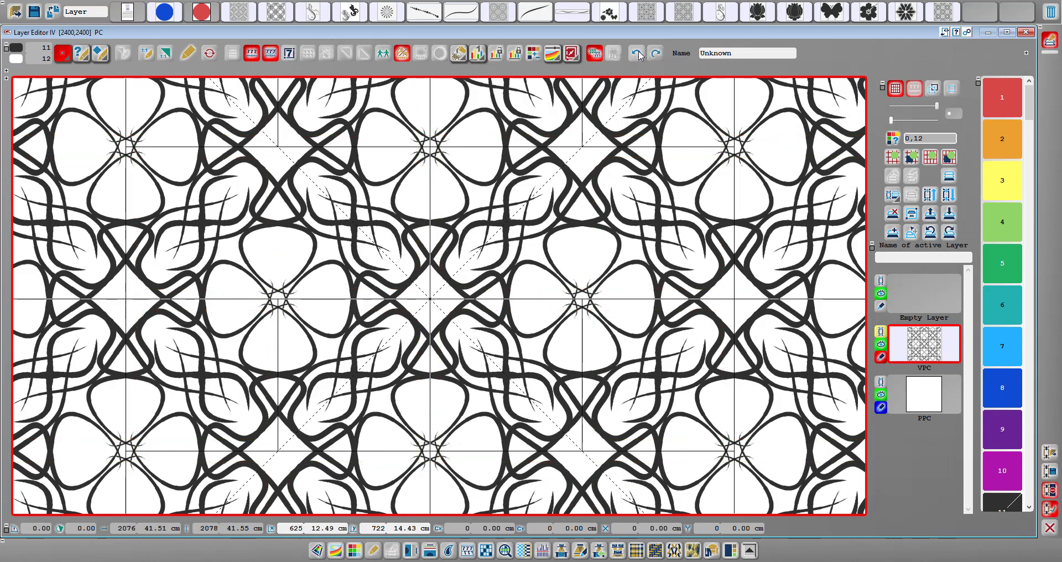
{"action": "left_click", "coordinate": [636, 53]}
{"action": "left_click", "coordinate": [636, 53]}
- Set five symmetry axes and draw double-line petal curves with small arrow strokes
{"action": "right_click", "coordinate": [497, 166]}
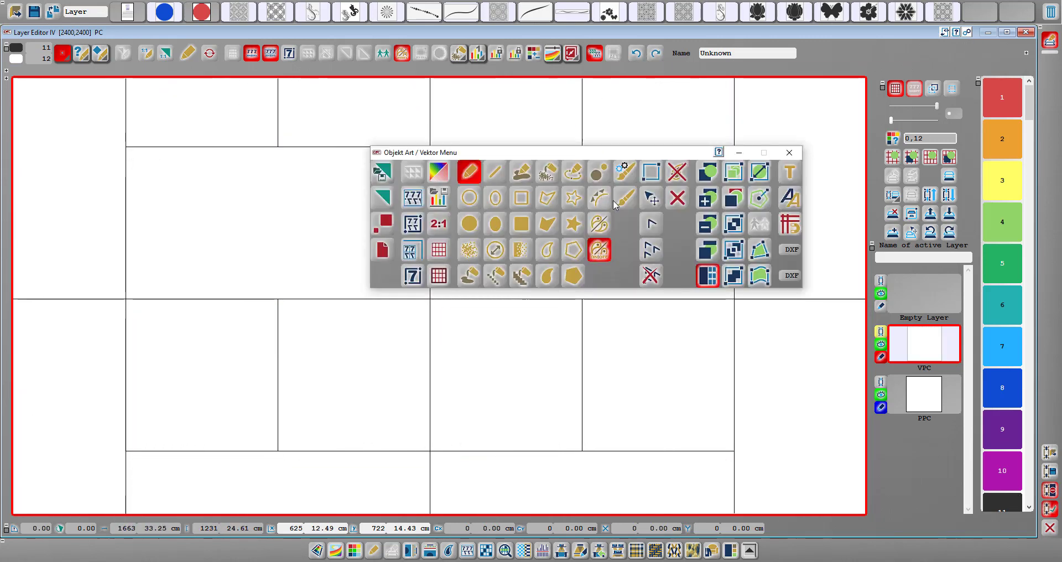
{"action": "left_click", "coordinate": [497, 166]}
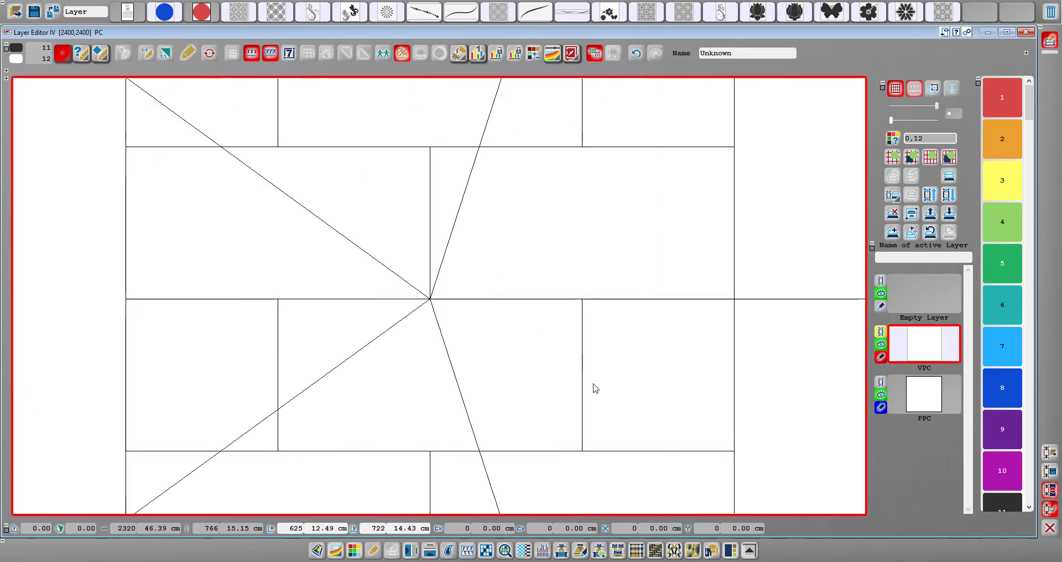
{"action": "left_click_drag", "start_coordinate": [434, 293], "coordinate": [515, 227]}
{"action": "left_click_drag", "start_coordinate": [493, 289], "coordinate": [504, 245]}
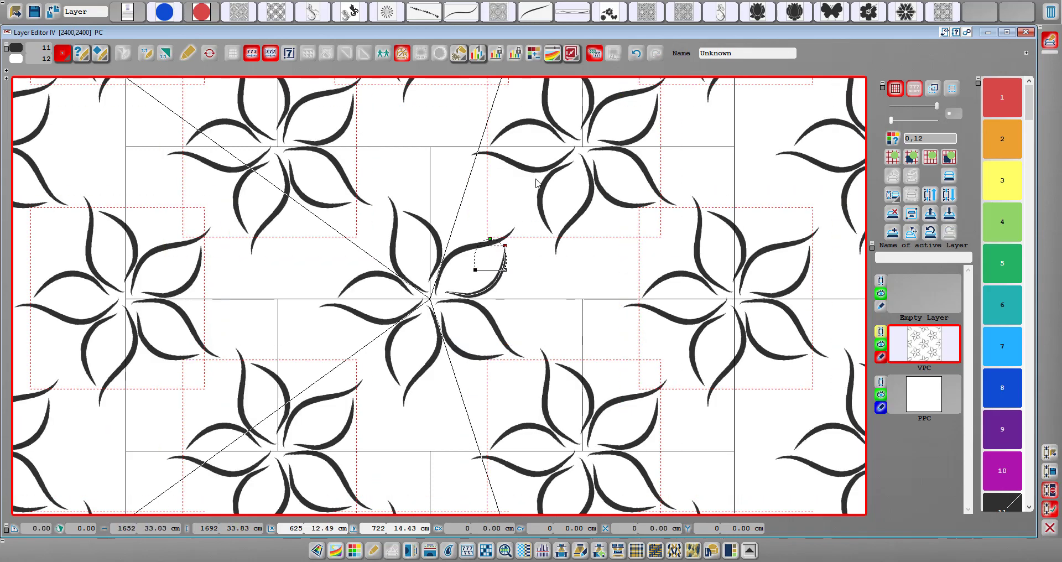
{"action": "left_click_drag", "start_coordinate": [447, 288], "coordinate": [480, 258]}
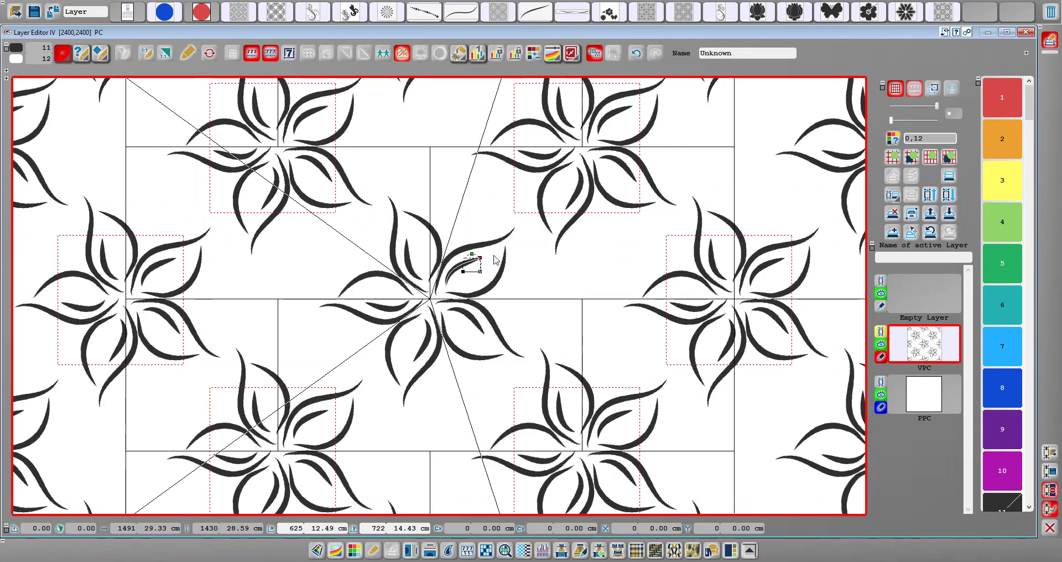
{"action": "left_click_drag", "start_coordinate": [525, 217], "coordinate": [503, 286]}
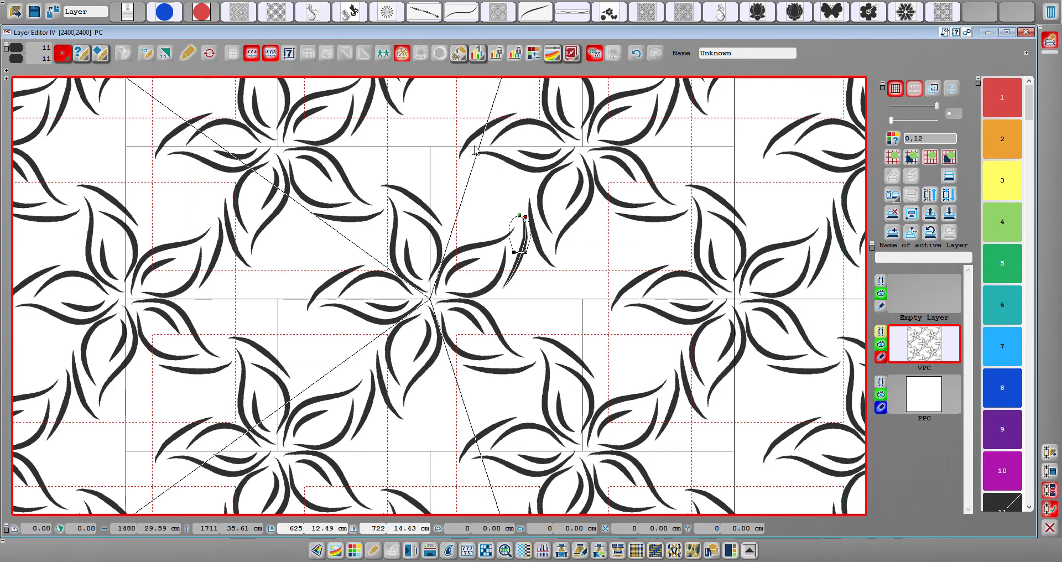
{"action": "mouse_move", "coordinate": [468, 217]}
{"action": "left_mouse_down"}
{"action": "mouse_move", "coordinate": [449, 244]}
{"action": "mouse_move", "coordinate": [464, 238]}
{"action": "left_mouse_up"}
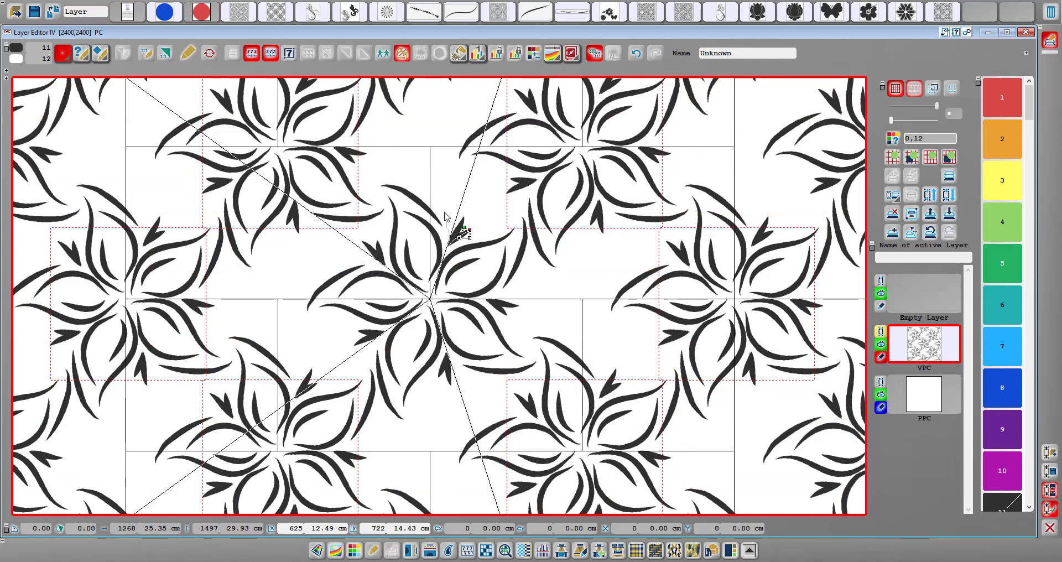
- Stamp small filled-circle dots at the arrow tips around each flower
{"action": "right_click", "coordinate": [470, 221]}
{"action": "left_click", "coordinate": [499, 238]}
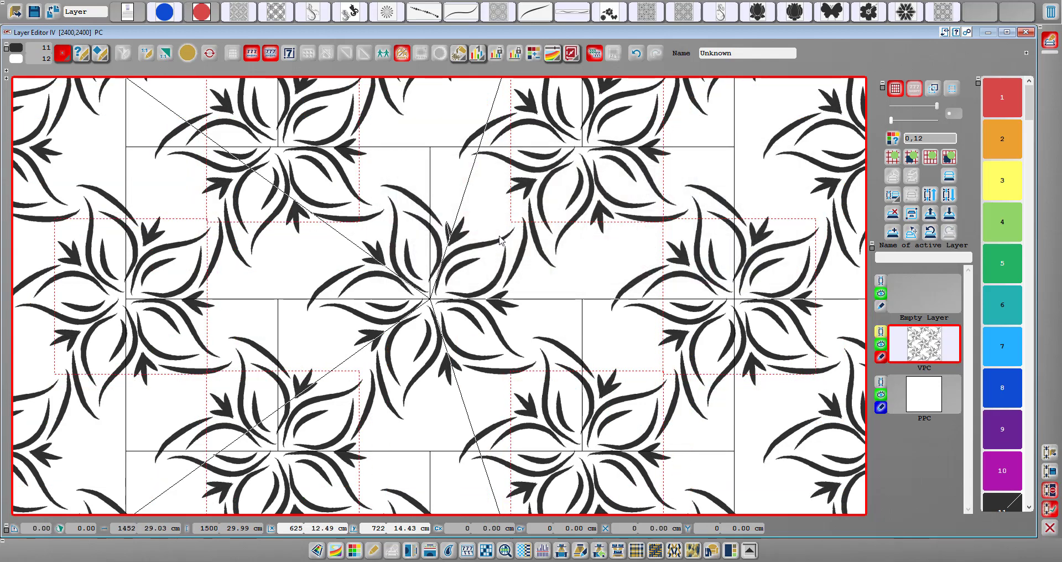
{"action": "left_click", "coordinate": [522, 306]}
{"action": "left_click", "coordinate": [511, 290]}
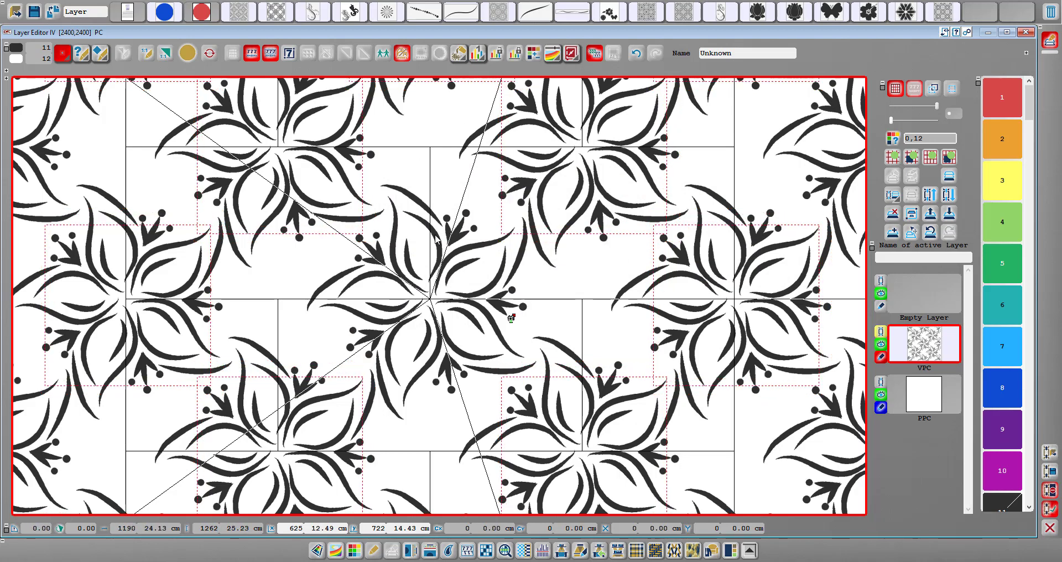
- Zoom in and stamp a row of four dots along one petal
{"action": "scroll", "coordinate": [383, 288], "scroll_direction": "up", "scroll_amount": 1}
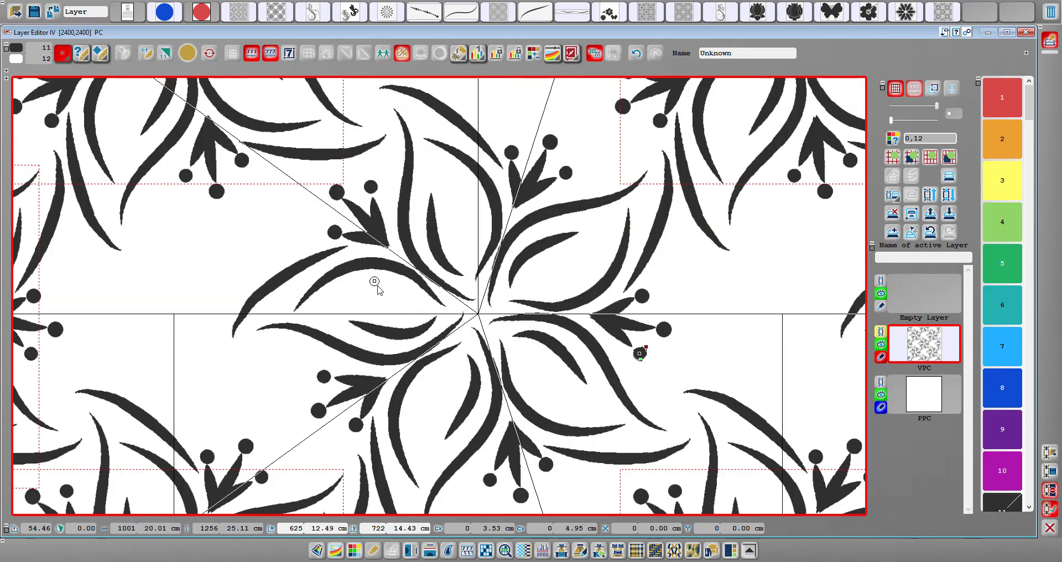
{"action": "left_click", "coordinate": [374, 281]}
{"action": "left_click", "coordinate": [391, 285]}
{"action": "left_click", "coordinate": [405, 289]}
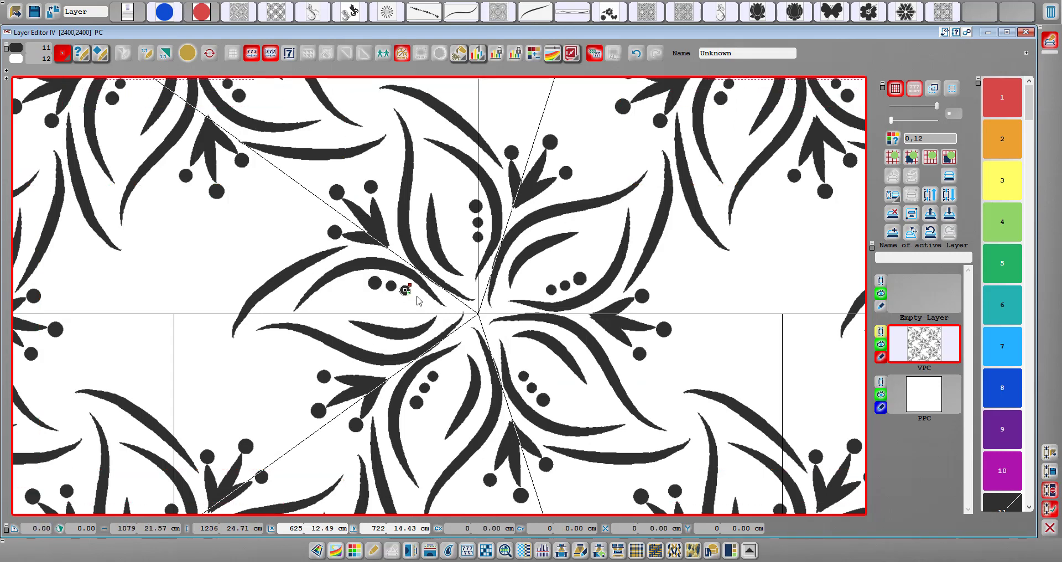
{"action": "left_click", "coordinate": [418, 296]}
- Stamp a second row of five dots along another petal, ending with a smaller dot
{"action": "left_click", "coordinate": [359, 285]}
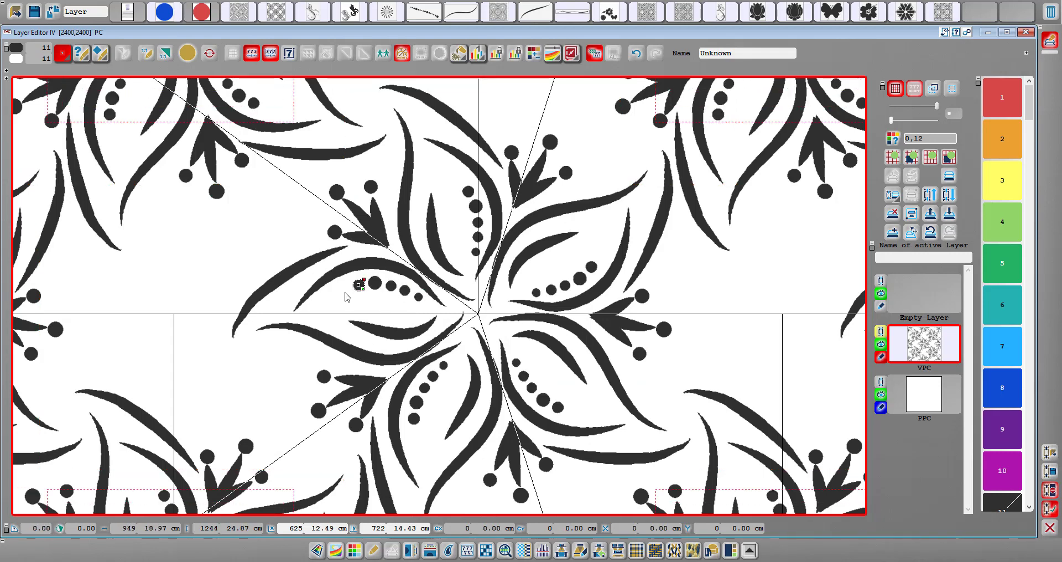
{"action": "left_click", "coordinate": [345, 289]}
{"action": "left_click", "coordinate": [335, 292]}
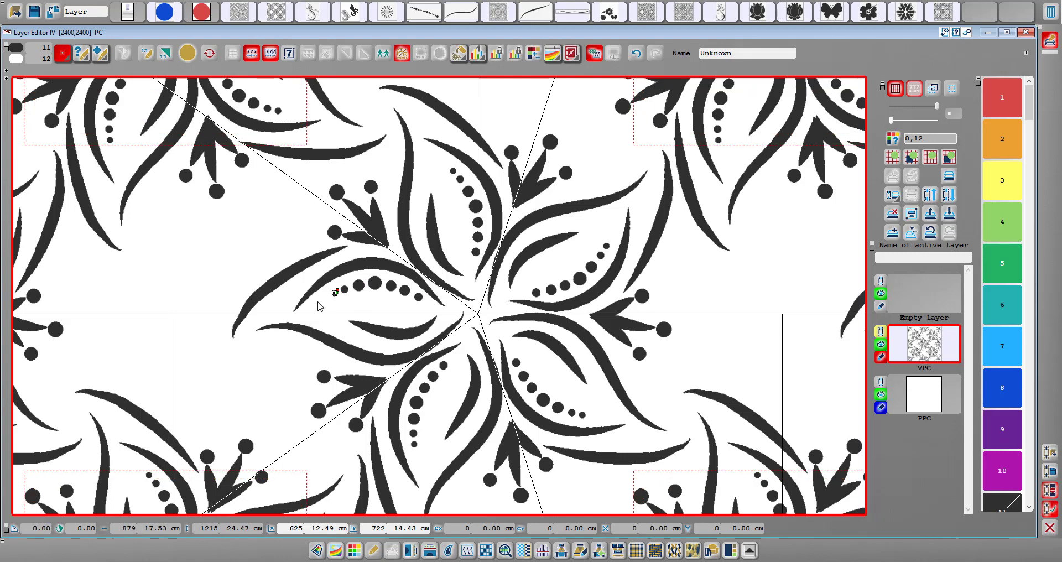
{"action": "left_click", "coordinate": [326, 299]}
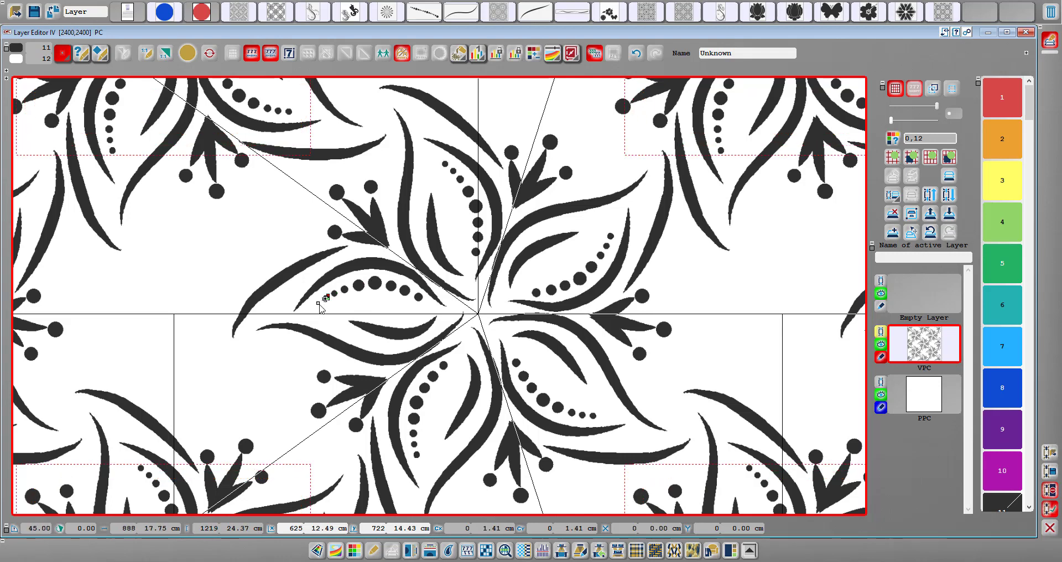
{"action": "left_click", "coordinate": [319, 303]}
- Zoom out and undo the latest dot changes
{"action": "scroll", "coordinate": [348, 344], "scroll_direction": "down", "scroll_amount": 1}
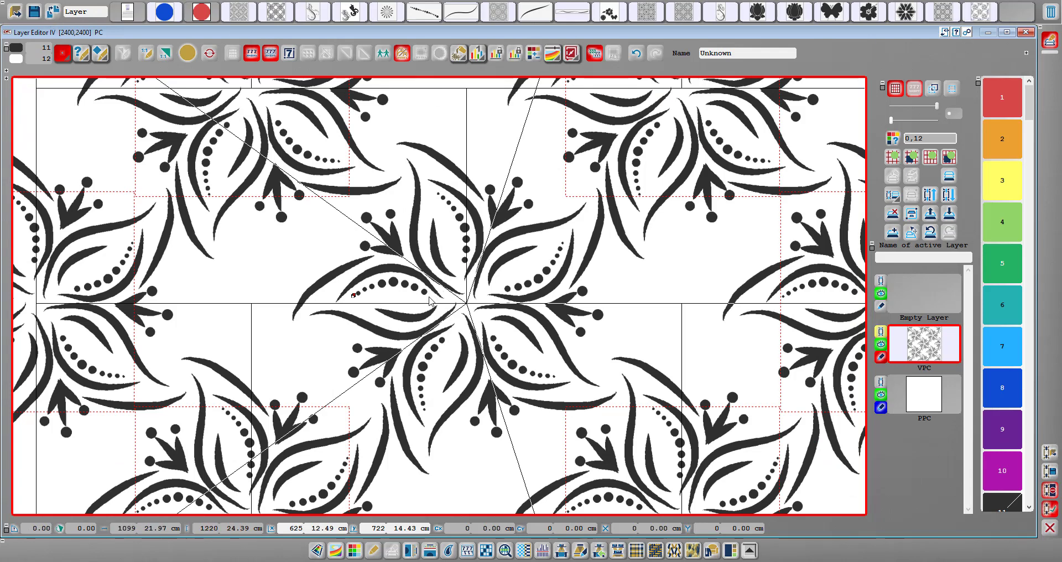
{"action": "scroll", "coordinate": [452, 294], "scroll_direction": "down", "scroll_amount": 1}
{"action": "key", "text": "ctrl+z"}
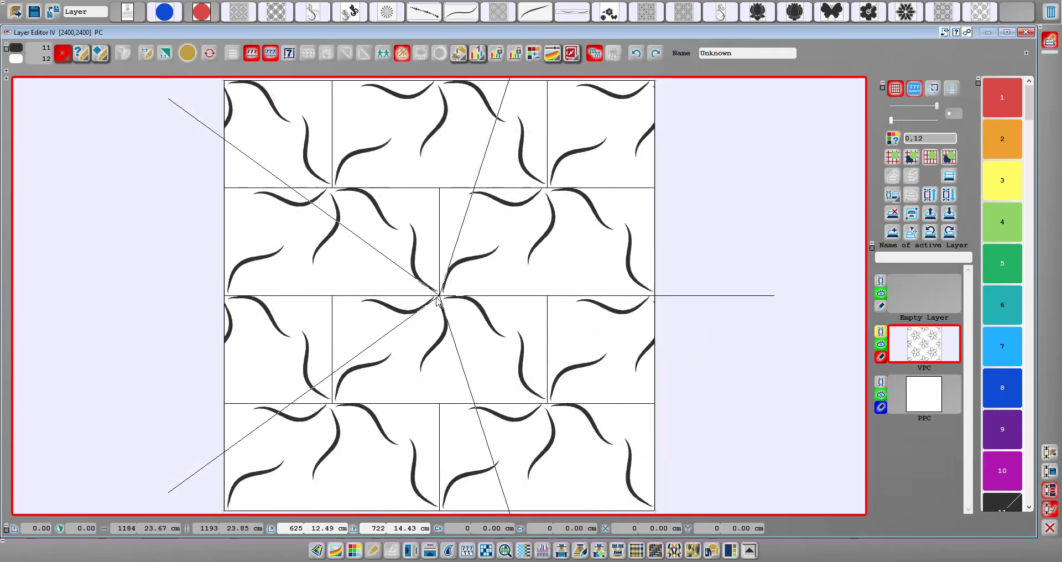
{"action": "scroll", "coordinate": [437, 300], "scroll_direction": "up", "scroll_amount": 2}
- Set the symmetry axis count to 4 in the axes settings
{"action": "left_click", "coordinate": [744, 202]}
{"action": "left_click", "coordinate": [744, 199]}
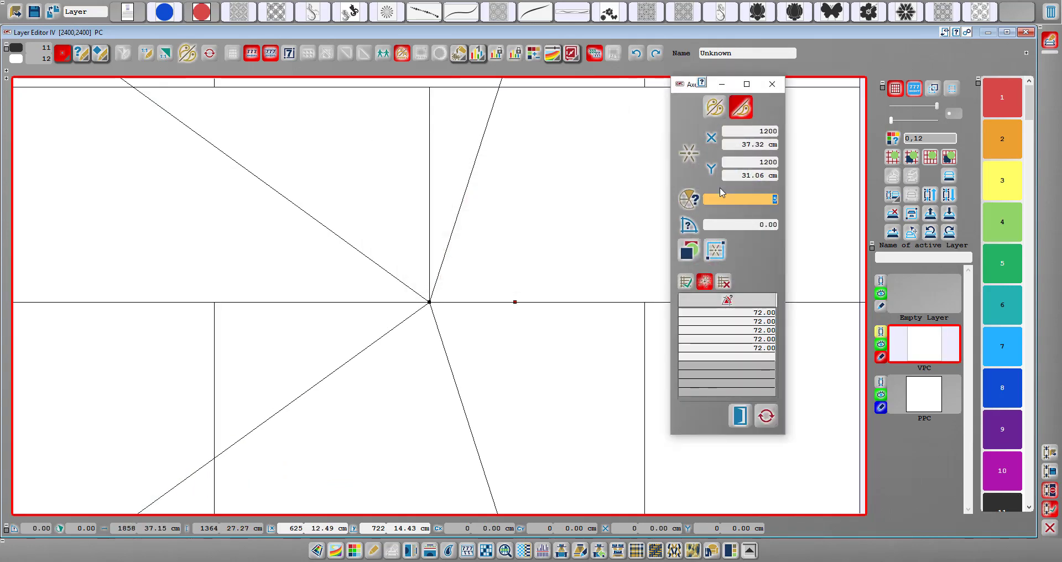
{"action": "key", "text": "BackSpace"}
{"action": "type", "text": "4"}
{"action": "left_click", "coordinate": [739, 415]}
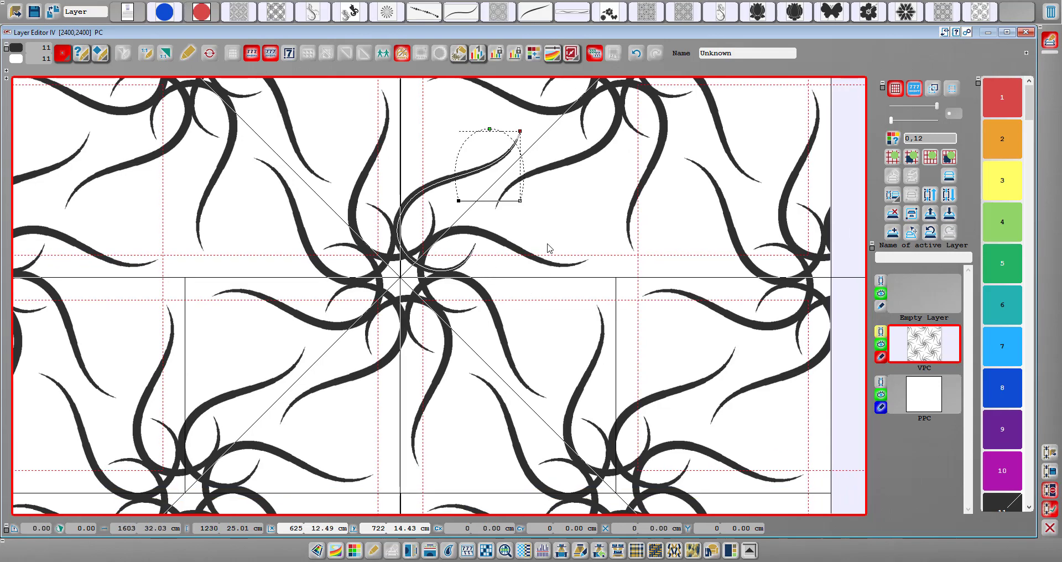
- Compare the last curve with undo/redo, then add a twig element and try several positions along the branches
{"action": "key", "text": "ctrl+z"}
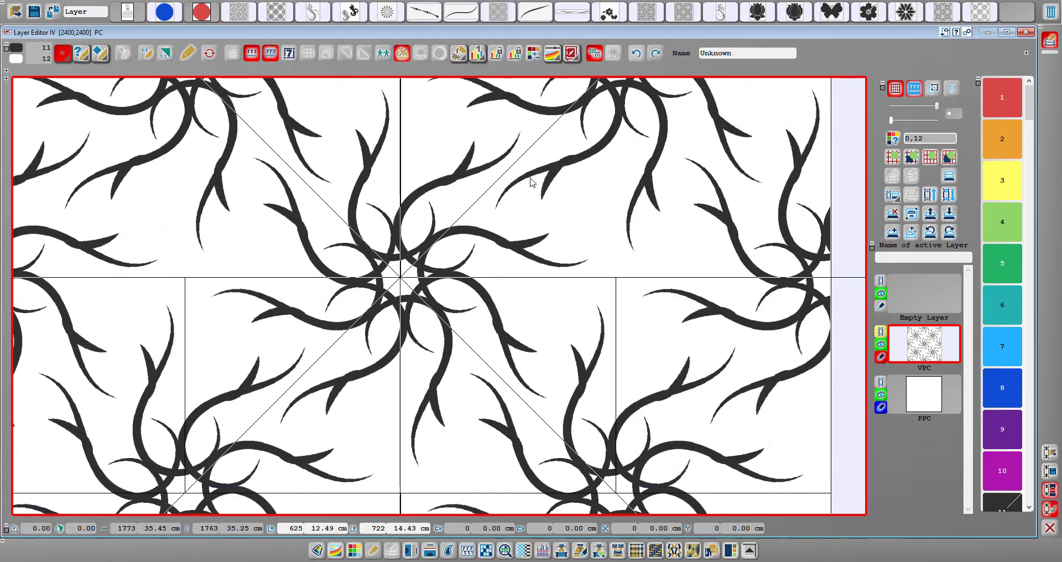
{"action": "key", "text": "ctrl+y"}
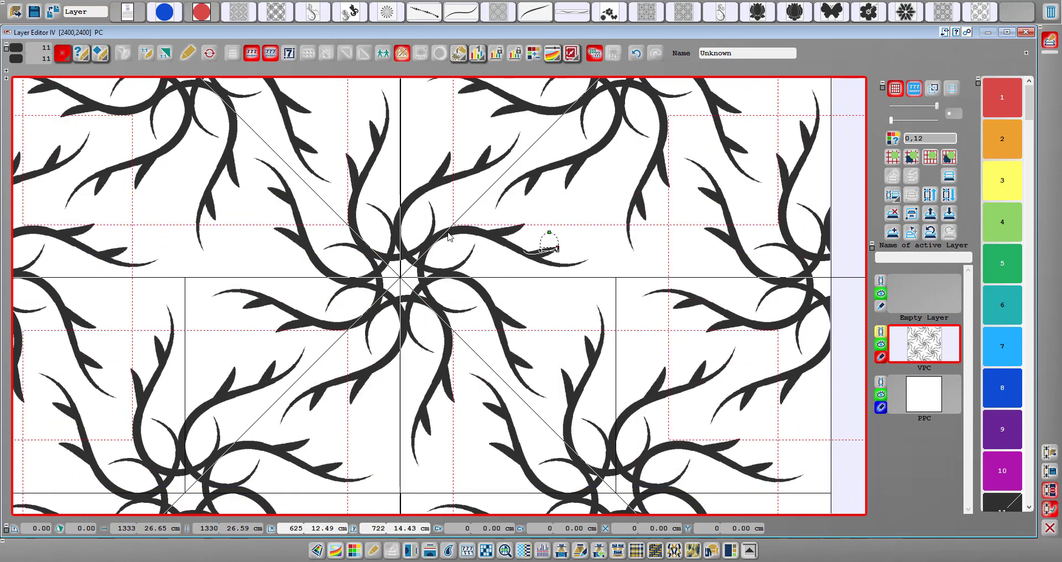
{"action": "left_click", "coordinate": [447, 236]}
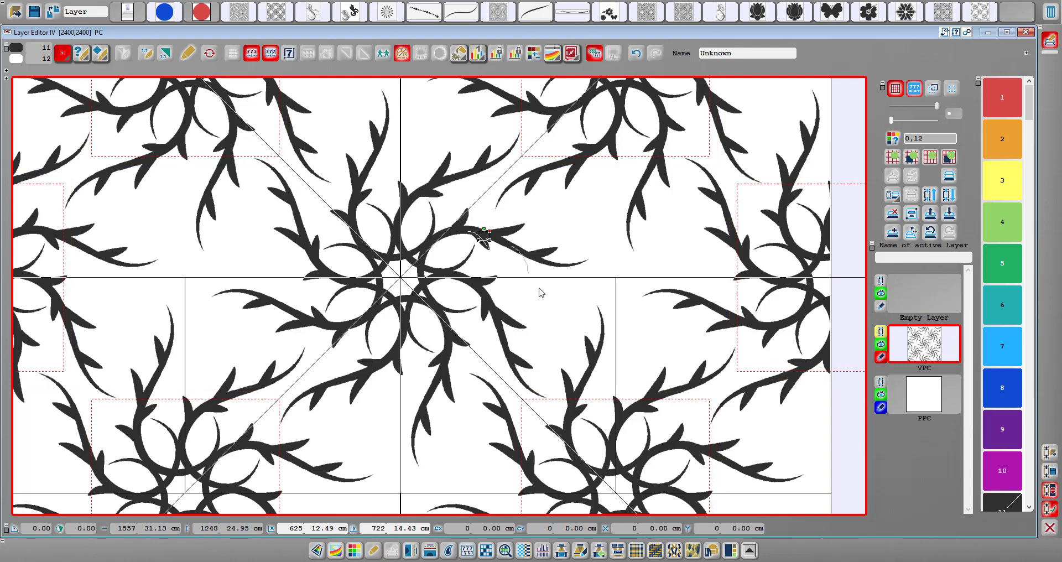
{"action": "left_click", "coordinate": [565, 282]}
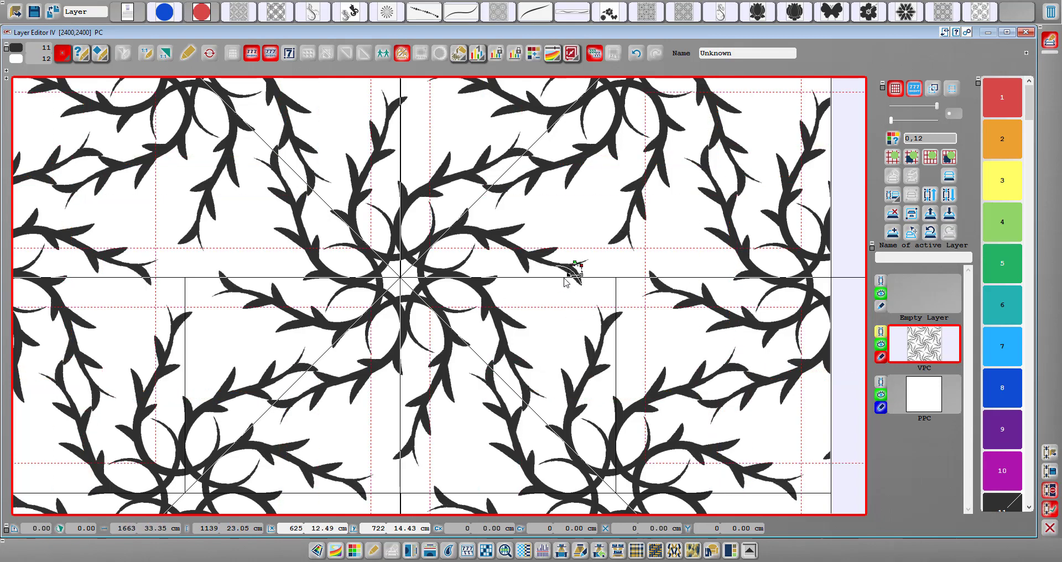
{"action": "left_click", "coordinate": [467, 264]}
{"action": "left_click", "coordinate": [433, 216]}
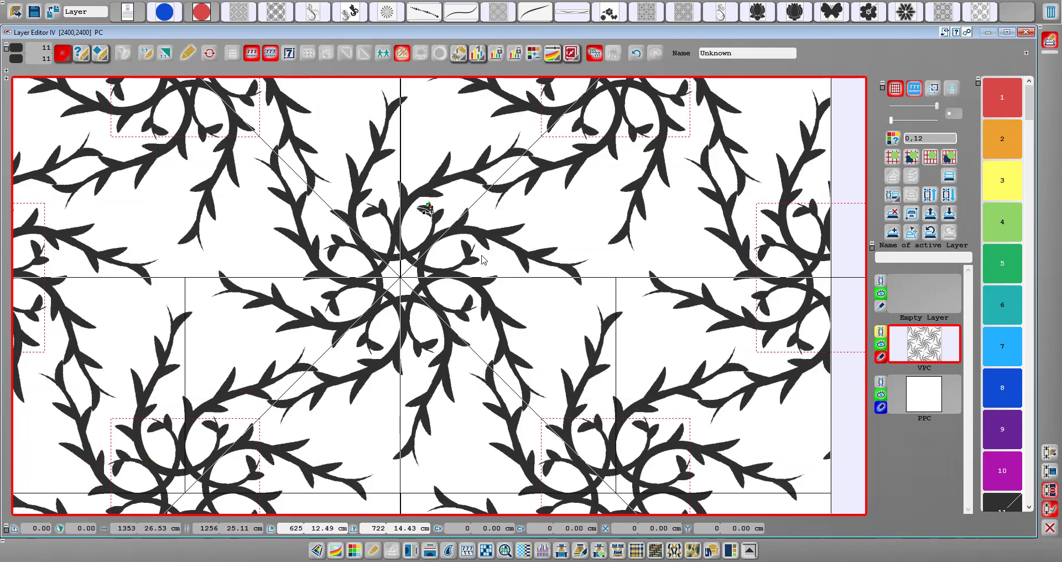
{"action": "key", "text": "ctrl+z"}
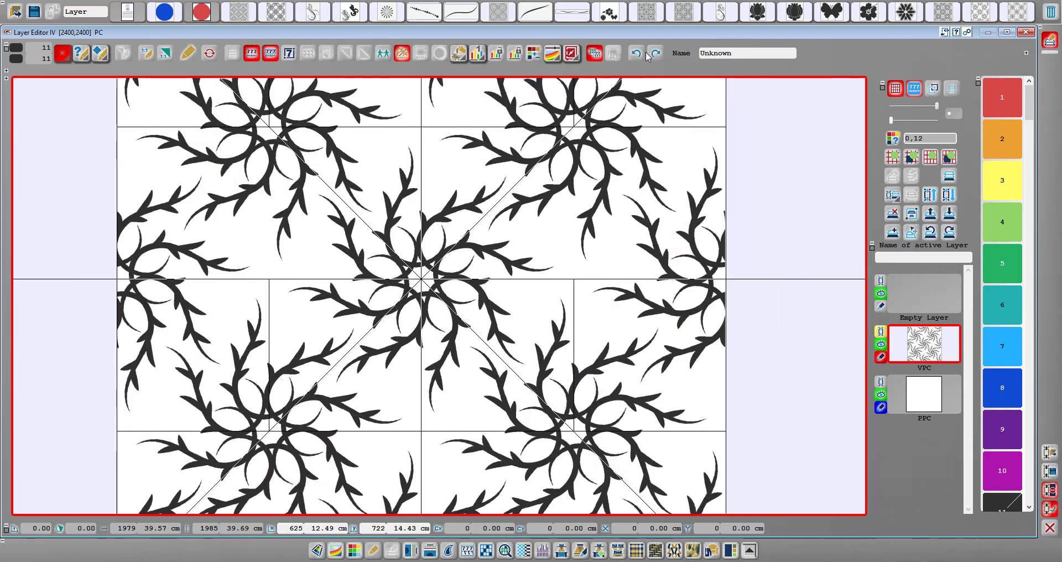
- Restore the twig, then enlarge and rotate the branch element across all tiles
{"action": "left_click", "coordinate": [649, 54]}
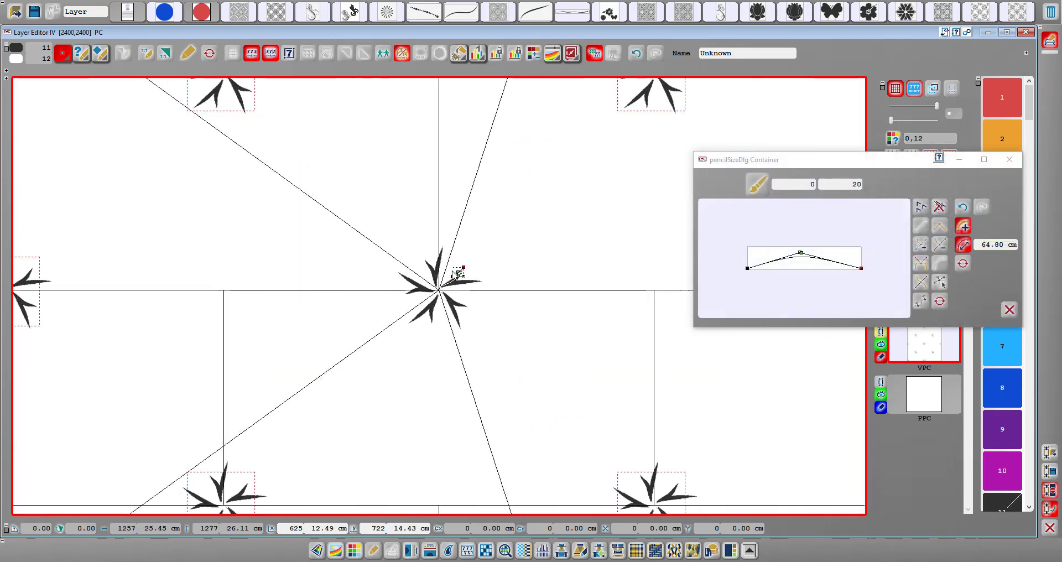
{"action": "mouse_move", "coordinate": [457, 275]}
{"action": "left_mouse_down"}
{"action": "mouse_move", "coordinate": [471, 280]}
{"action": "mouse_move", "coordinate": [468, 260]}
{"action": "left_mouse_up"}
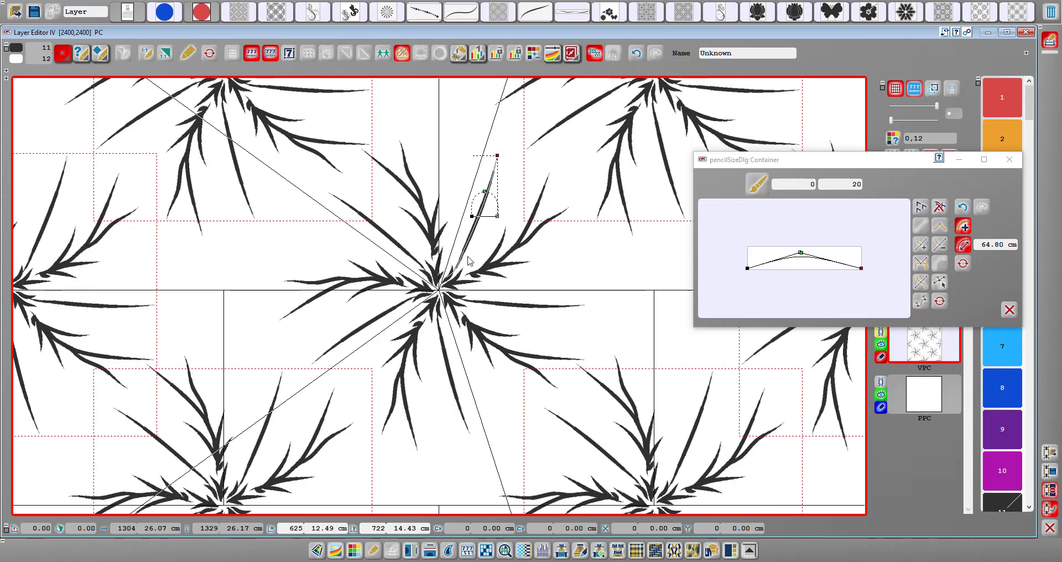
{"action": "mouse_move", "coordinate": [467, 260]}
{"action": "left_mouse_down"}
{"action": "mouse_move", "coordinate": [569, 213]}
{"action": "mouse_move", "coordinate": [515, 279]}
{"action": "mouse_move", "coordinate": [549, 254]}
{"action": "mouse_move", "coordinate": [576, 304]}
{"action": "mouse_move", "coordinate": [571, 337]}
{"action": "mouse_move", "coordinate": [314, 237]}
{"action": "mouse_move", "coordinate": [309, 254]}
{"action": "mouse_move", "coordinate": [320, 209]}
{"action": "mouse_move", "coordinate": [354, 177]}
{"action": "mouse_move", "coordinate": [387, 149]}
{"action": "mouse_move", "coordinate": [485, 107]}
{"action": "mouse_move", "coordinate": [472, 85]}
{"action": "mouse_move", "coordinate": [578, 304]}
{"action": "mouse_move", "coordinate": [623, 309]}
{"action": "mouse_move", "coordinate": [644, 256]}
{"action": "mouse_move", "coordinate": [621, 238]}
{"action": "left_mouse_up"}
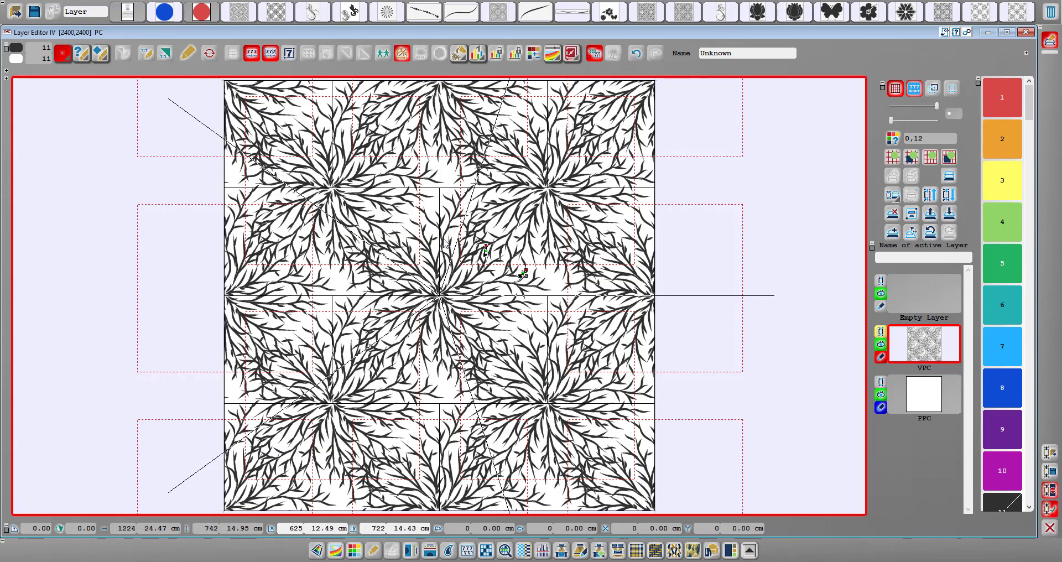
- Undo the branch pattern, sketch a trial freehand stroke, then discard it and reset
{"action": "key", "text": "ctrl+z"}
{"action": "left_click_drag", "start_coordinate": [543, 191], "coordinate": [513, 239]}
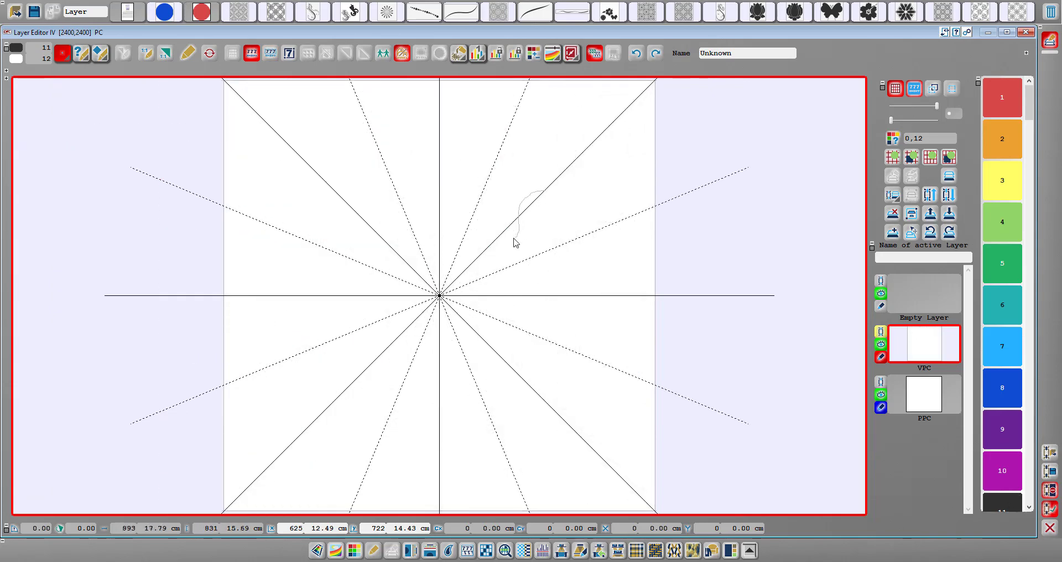
{"action": "left_click_drag", "start_coordinate": [457, 275], "coordinate": [441, 297]}
{"action": "left_click", "coordinate": [251, 53]}
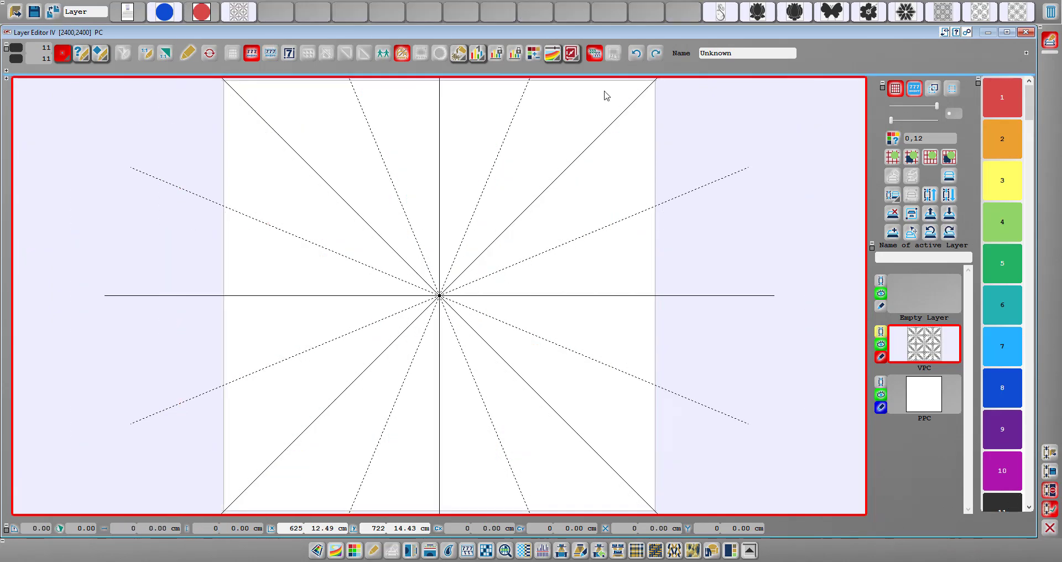
- Bend the stroke width profile curve in the thickness settings
{"action": "right_click", "coordinate": [444, 234]}
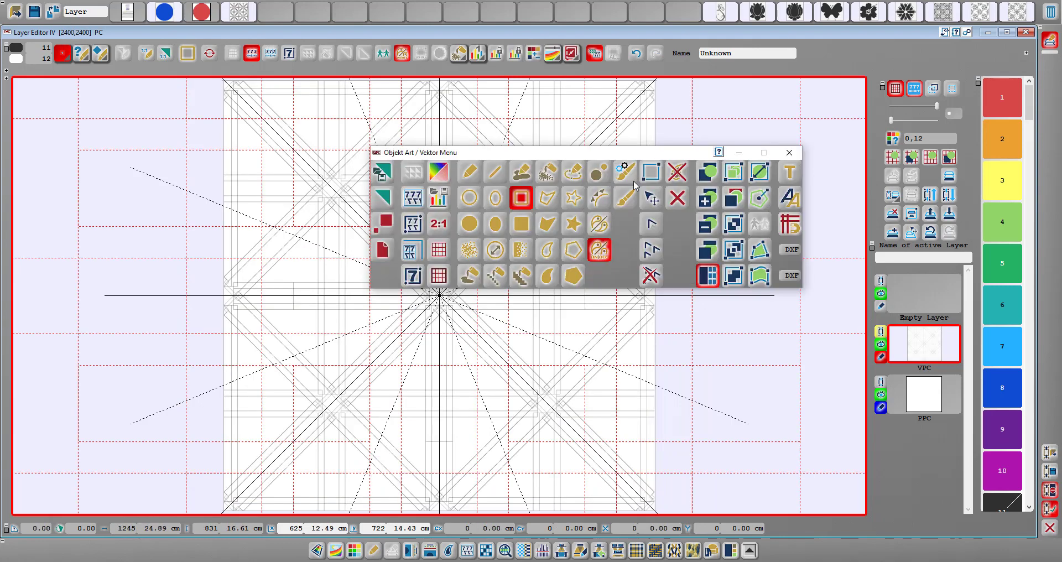
{"action": "left_click", "coordinate": [634, 184]}
{"action": "mouse_move", "coordinate": [685, 274]}
{"action": "left_mouse_down"}
{"action": "mouse_move", "coordinate": [654, 267]}
{"action": "mouse_move", "coordinate": [686, 260]}
{"action": "left_mouse_up"}
{"action": "left_click", "coordinate": [852, 233]}
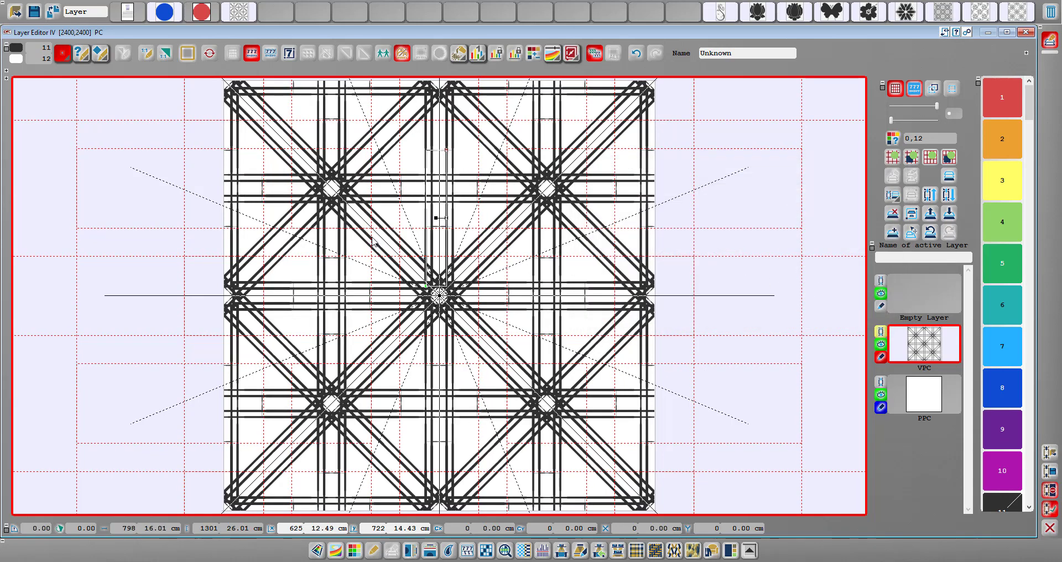
- Draw a rounded vertical strip in the tile and nudge it right and up into place
{"action": "left_click_drag", "start_coordinate": [444, 158], "coordinate": [444, 160]}
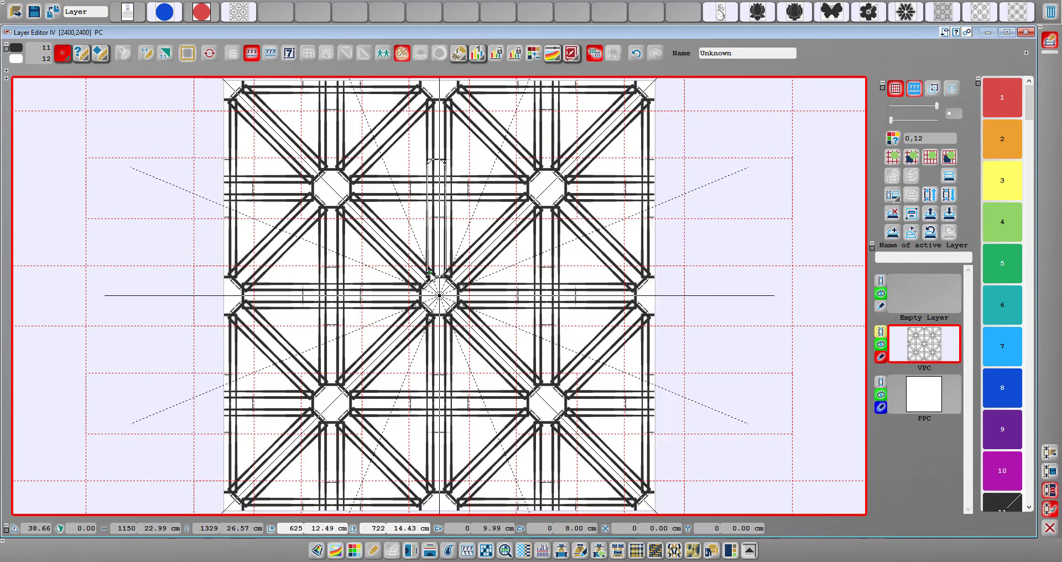
{"action": "left_click_drag", "start_coordinate": [439, 221], "coordinate": [452, 204]}
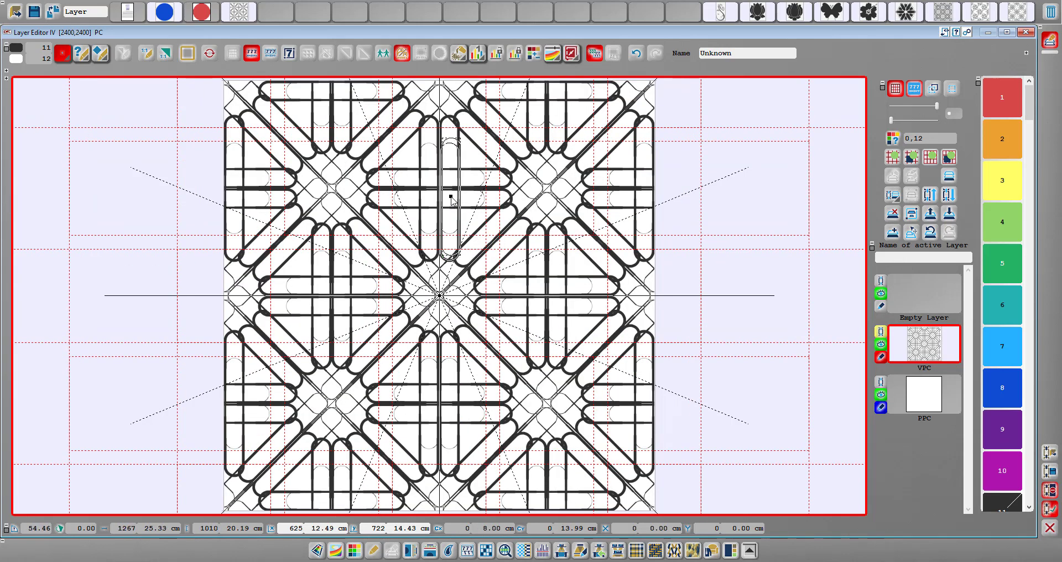
{"action": "left_click_drag", "start_coordinate": [451, 198], "coordinate": [447, 212]}
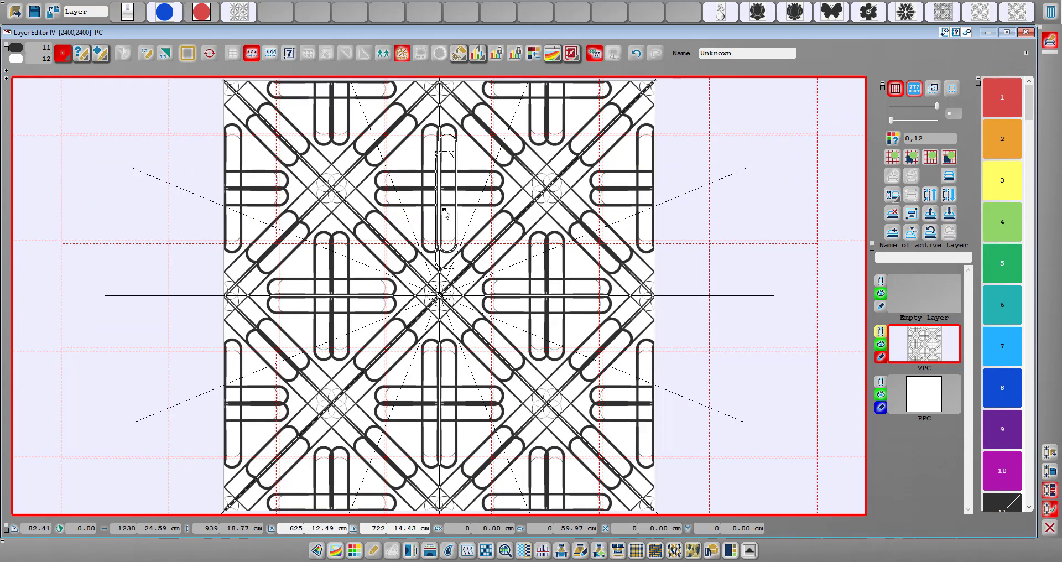
- Make the stroke thickness profile flat at full width
{"action": "right_click", "coordinate": [479, 225]}
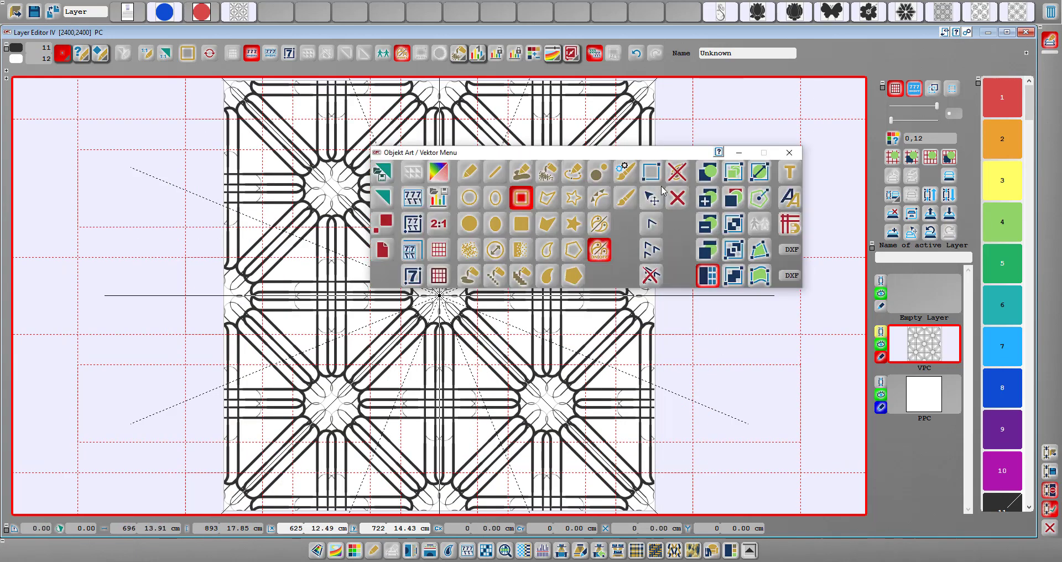
{"action": "left_click", "coordinate": [822, 305]}
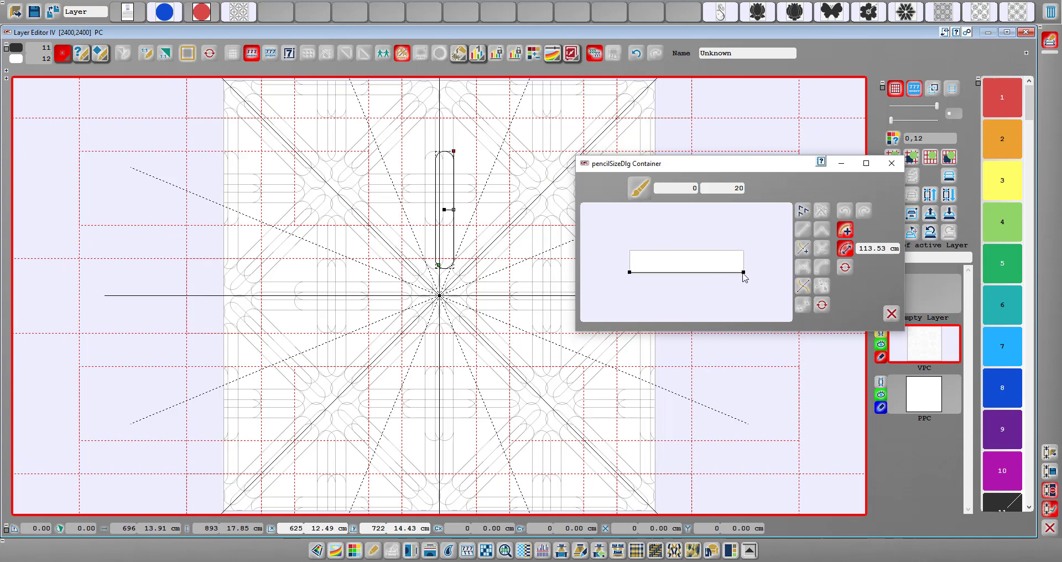
{"action": "left_click", "coordinate": [742, 254]}
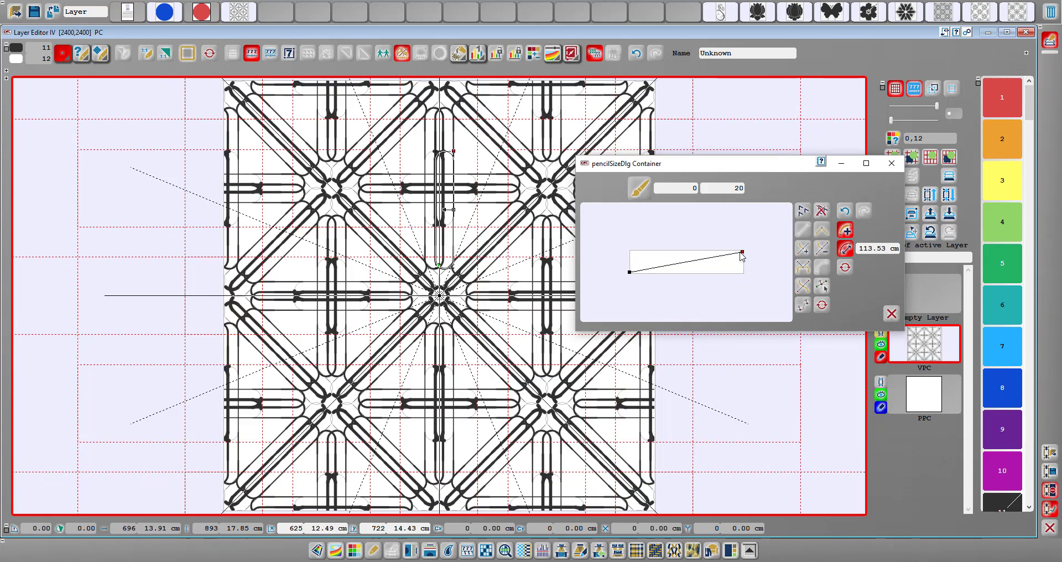
{"action": "left_click", "coordinate": [633, 252]}
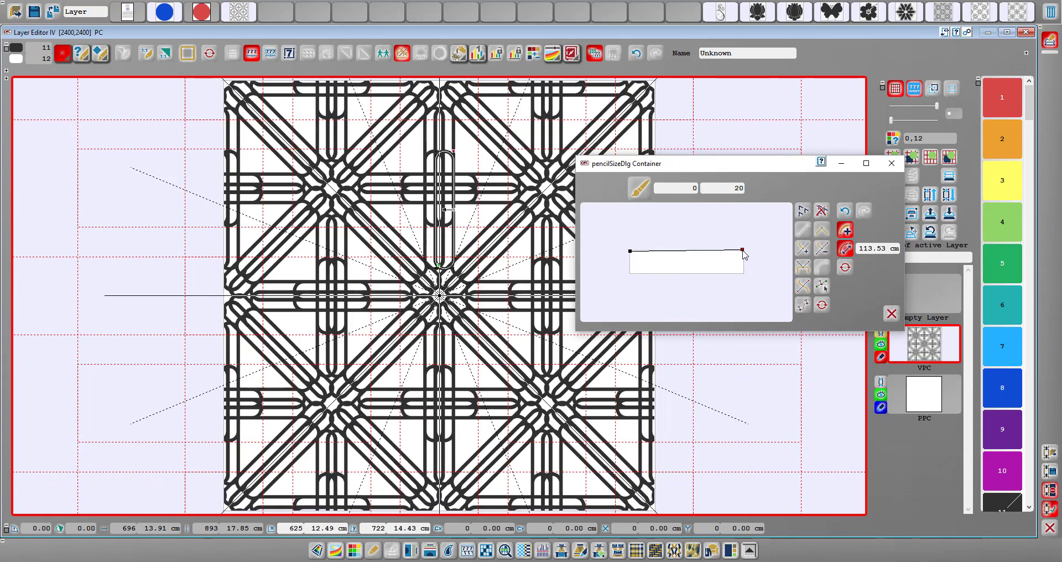
- Pull the thickness profile's middle down into a deep U so strokes taper
{"action": "left_click", "coordinate": [689, 261]}
{"action": "left_click_drag", "start_coordinate": [688, 261], "coordinate": [691, 275]}
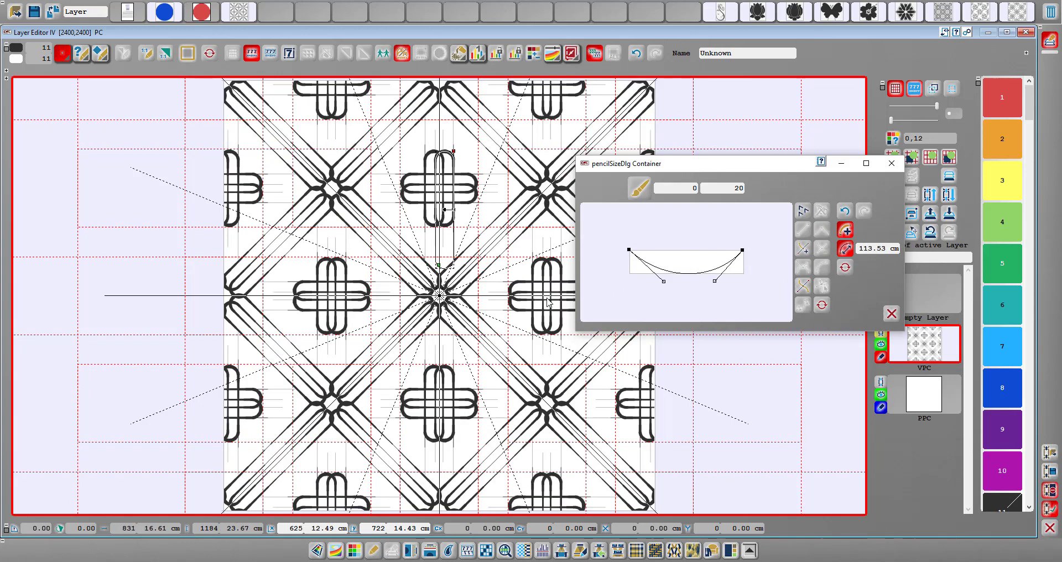
{"action": "left_click", "coordinate": [891, 314]}
{"action": "scroll", "coordinate": [462, 310], "scroll_direction": "up", "scroll_amount": 2}
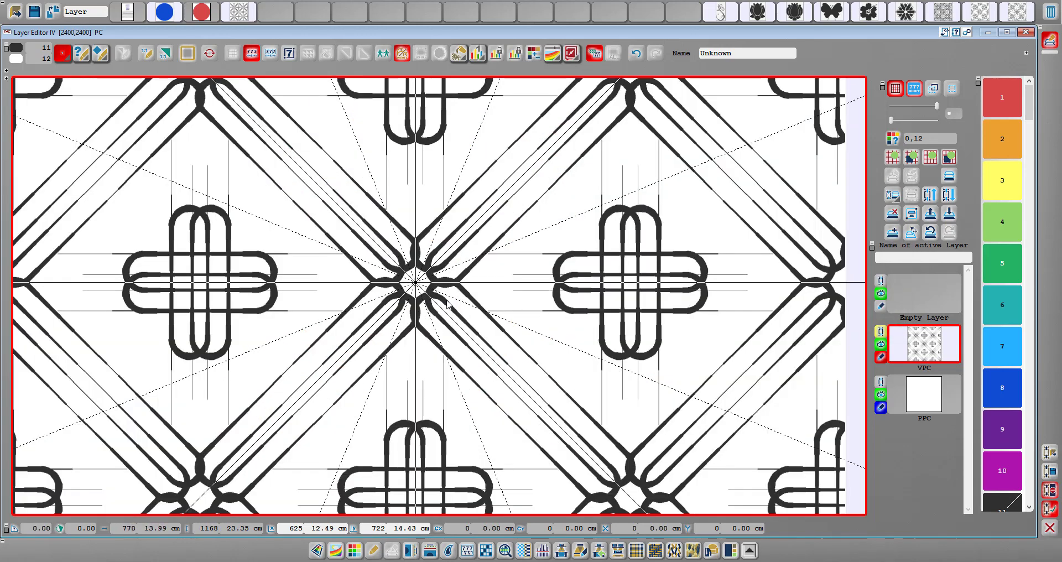
{"action": "scroll", "coordinate": [418, 318], "scroll_direction": "down", "scroll_amount": 3}
{"action": "scroll", "coordinate": [561, 293], "scroll_direction": "up", "scroll_amount": 1}
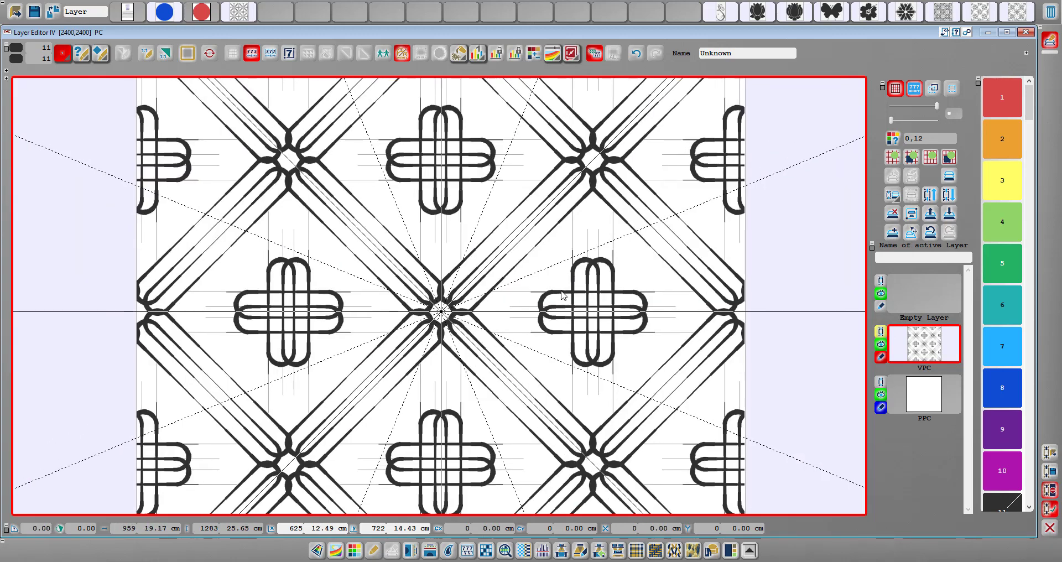
{"action": "scroll", "coordinate": [499, 275], "scroll_direction": "down", "scroll_amount": 1}
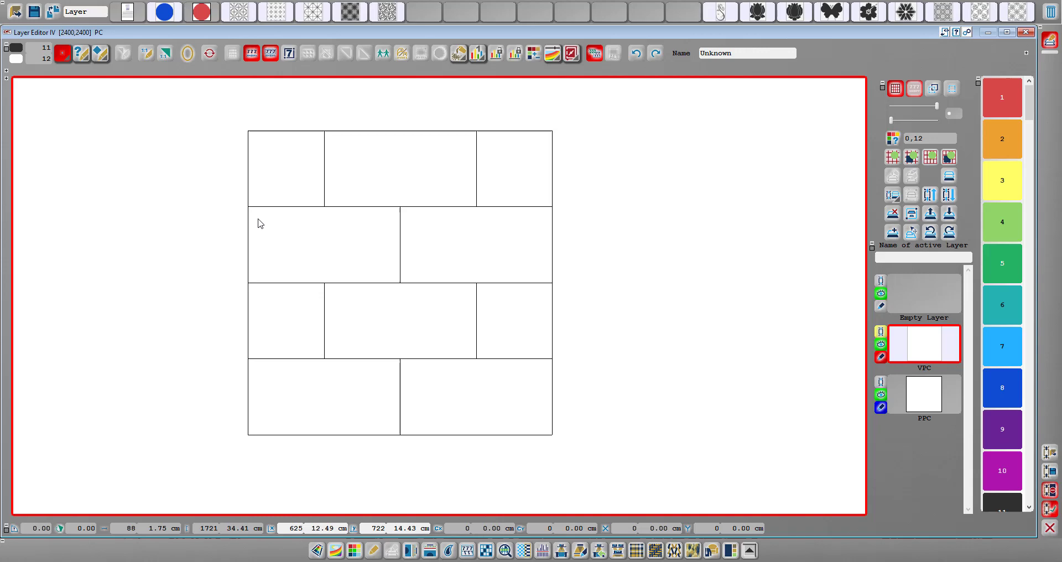
- Draw an ellipse filling one brick-grid cell and shrink it into nested concentric copies
{"action": "mouse_move", "coordinate": [256, 220]}
{"action": "left_mouse_down"}
{"action": "mouse_move", "coordinate": [414, 289]}
{"action": "mouse_move", "coordinate": [403, 297]}
{"action": "mouse_move", "coordinate": [395, 287]}
{"action": "left_mouse_up"}
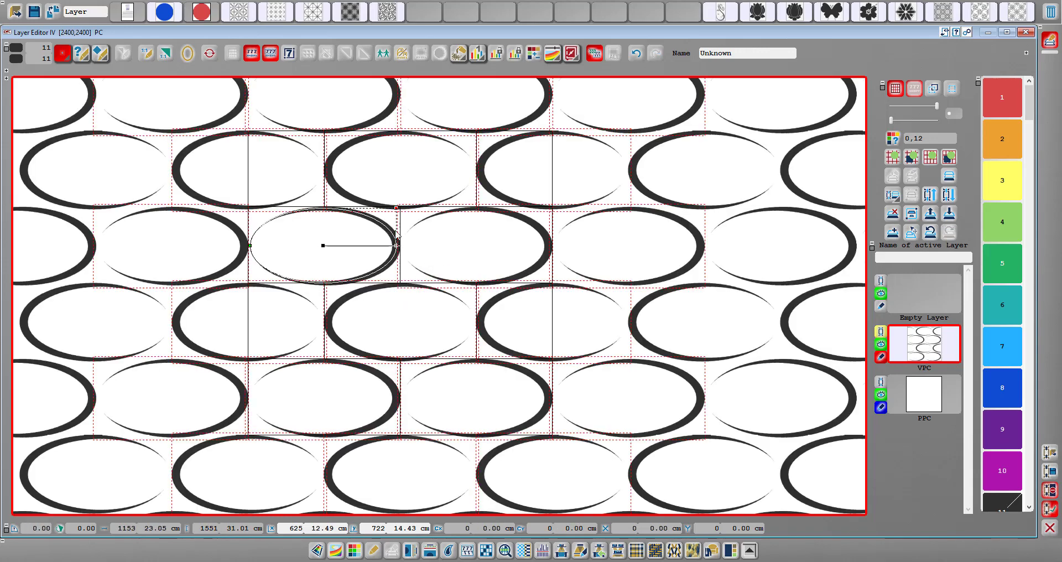
{"action": "right_click", "coordinate": [396, 243]}
{"action": "left_click", "coordinate": [753, 234]}
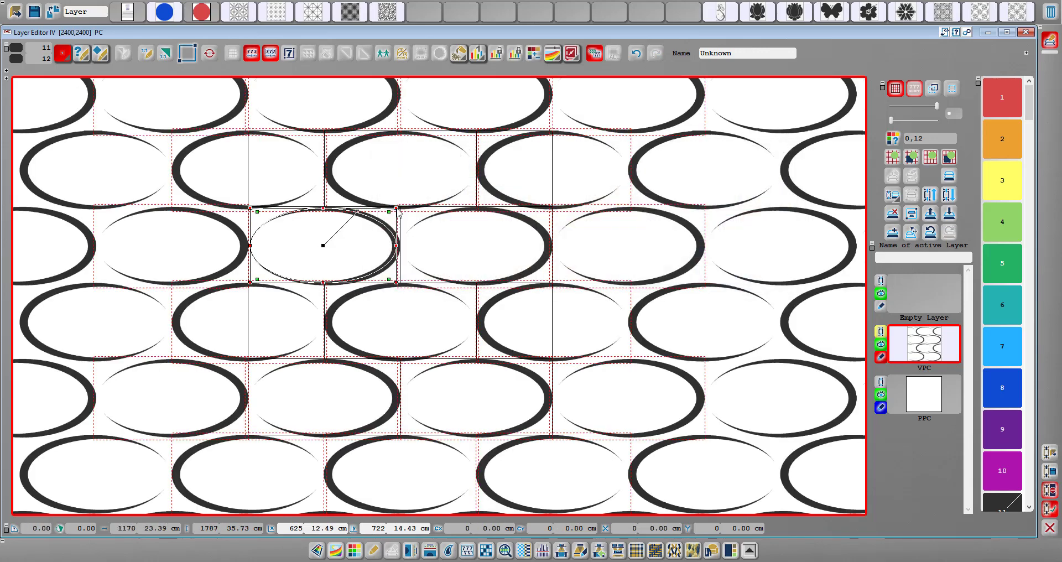
{"action": "left_click_drag", "start_coordinate": [396, 209], "coordinate": [333, 227]}
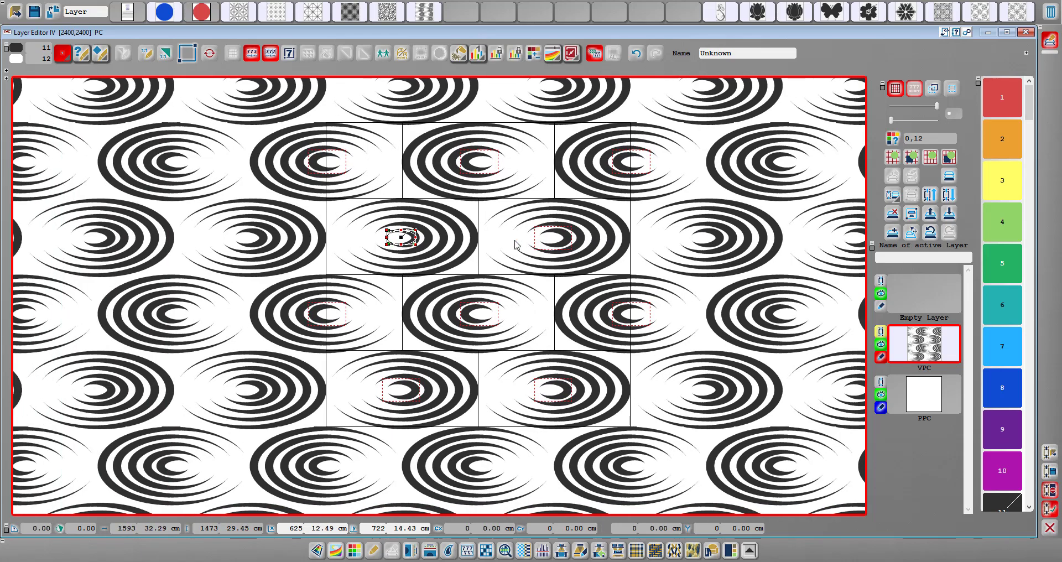
{"action": "right_click", "coordinate": [514, 245]}
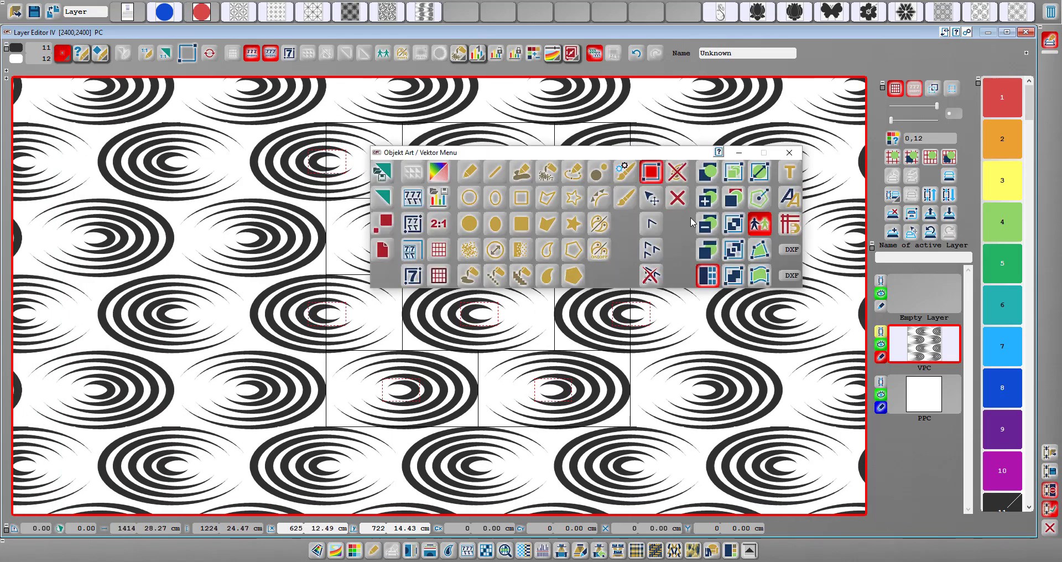
{"action": "left_click", "coordinate": [563, 278]}
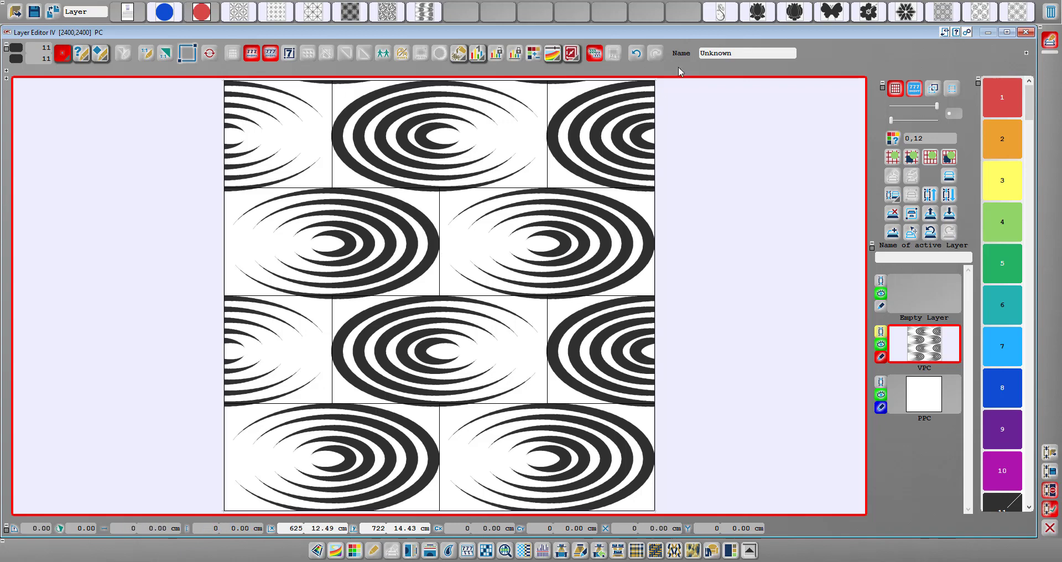
- Undo the ellipse pattern, draw a circle from the tile centre, then undo its concentric rings
{"action": "key", "text": "ctrl+z"}
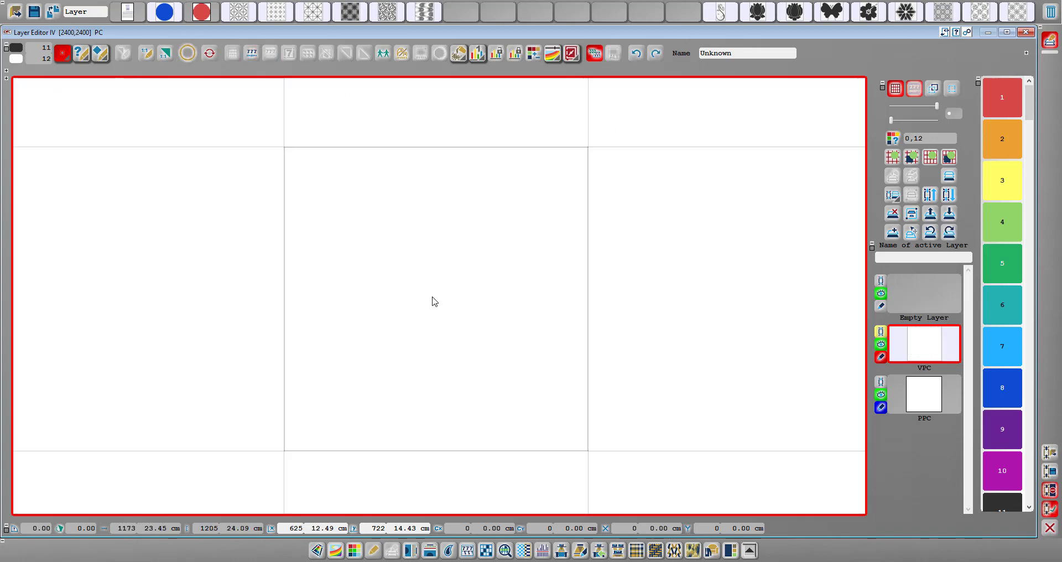
{"action": "mouse_move", "coordinate": [432, 297]}
{"action": "left_mouse_down"}
{"action": "mouse_move", "coordinate": [548, 418]}
{"action": "mouse_move", "coordinate": [435, 303]}
{"action": "left_mouse_up"}
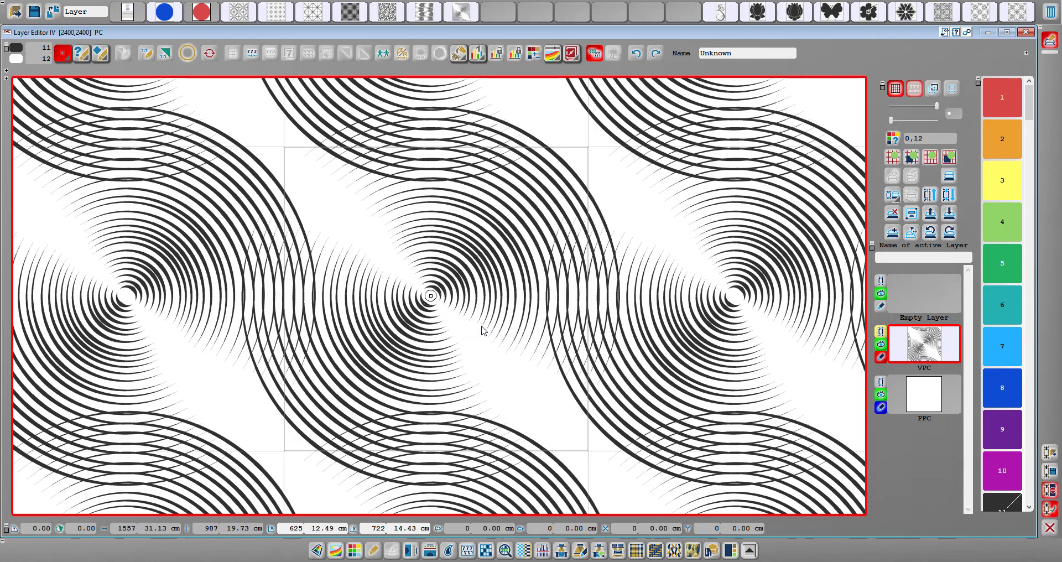
{"action": "key", "text": "ctrl+z"}
{"action": "key", "text": "ctrl+z"}
{"action": "key", "text": "ctrl+z"}
{"action": "key", "text": "ctrl+z"}
{"action": "key", "text": "ctrl+z"}
{"action": "key", "text": "ctrl+z"}
{"action": "key", "text": "ctrl+z"}
{"action": "key", "text": "ctrl+z"}
{"action": "key", "text": "ctrl+z"}
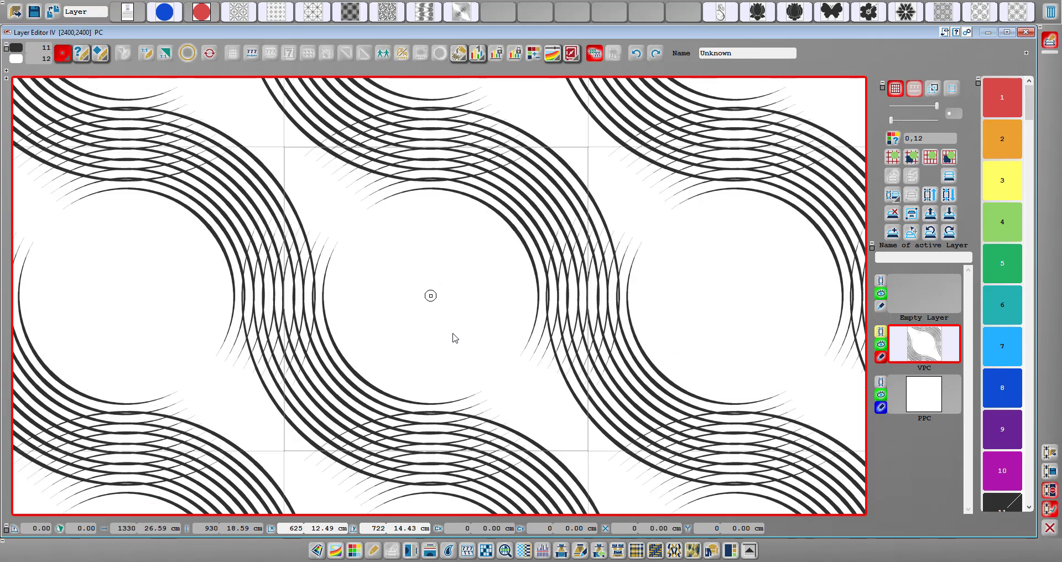
{"action": "key", "text": "ctrl+z"}
{"action": "key", "text": "ctrl+z"}
{"action": "key", "text": "ctrl+z"}
{"action": "key", "text": "ctrl+z"}
{"action": "key", "text": "ctrl+z"}
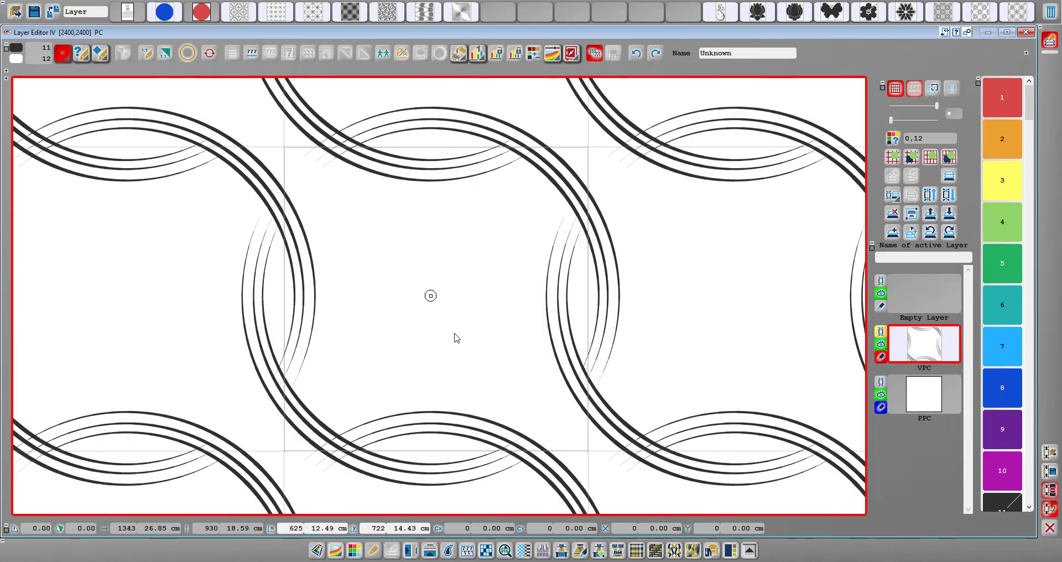
{"action": "key", "text": "ctrl+z"}
{"action": "key", "text": "ctrl+z"}
{"action": "key", "text": "ctrl+z"}
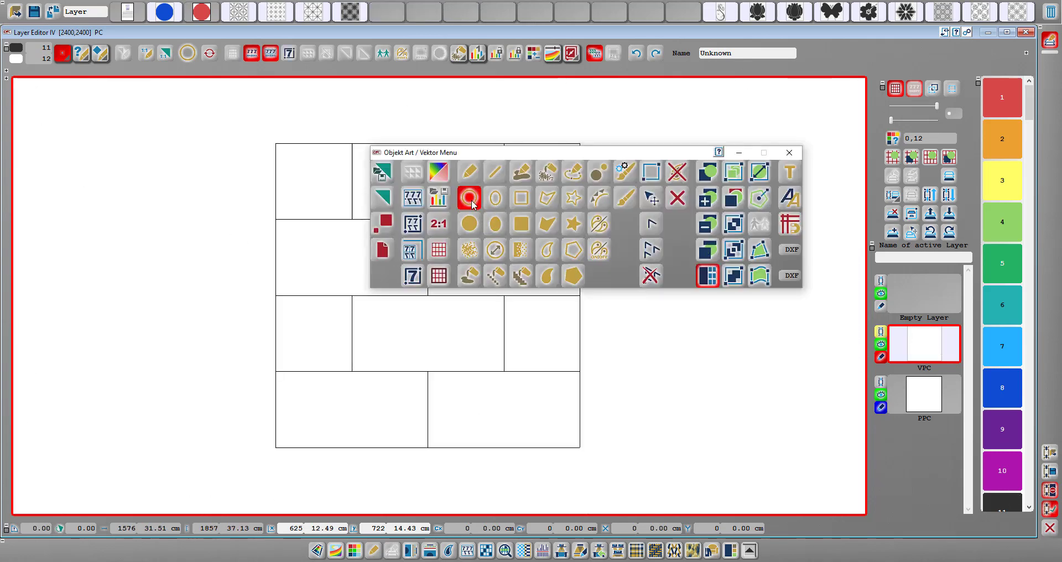
- Draw a centred circle with a diagonal pencil-size profile so it repeats as tapered rings
{"action": "left_click", "coordinate": [472, 203]}
{"action": "left_click_drag", "start_coordinate": [426, 291], "coordinate": [444, 337]}
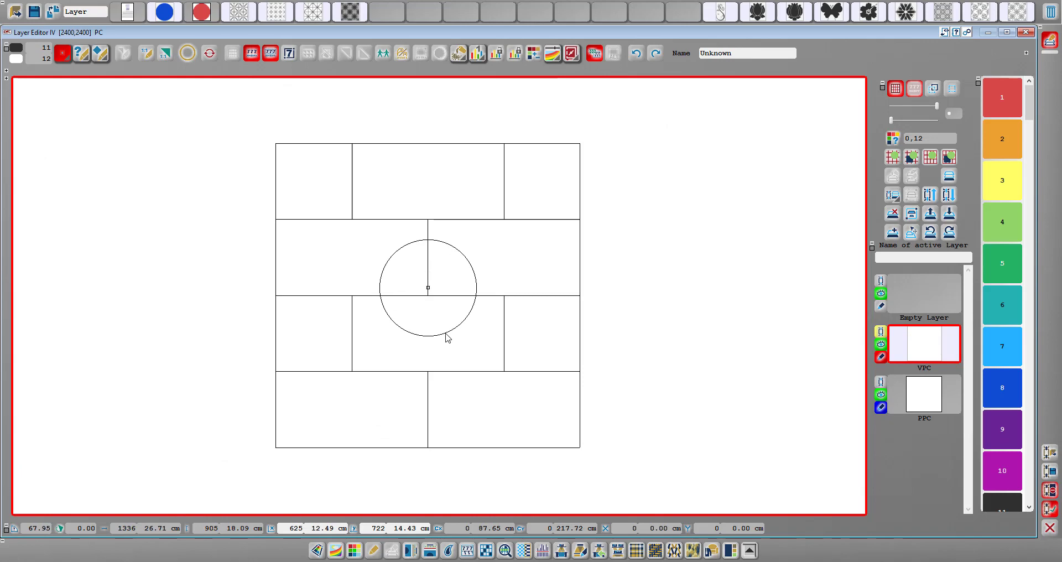
{"action": "right_click", "coordinate": [444, 296]}
{"action": "left_click", "coordinate": [652, 172]}
{"action": "mouse_move", "coordinate": [726, 276]}
{"action": "left_mouse_down"}
{"action": "mouse_move", "coordinate": [736, 212]}
{"action": "mouse_move", "coordinate": [706, 269]}
{"action": "left_mouse_up"}
{"action": "left_click", "coordinate": [633, 310]}
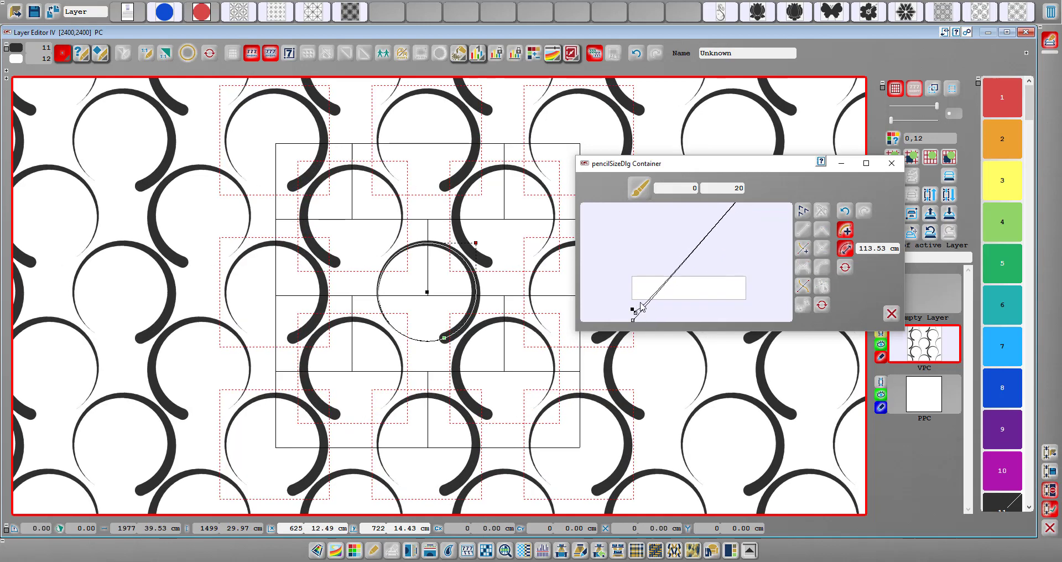
{"action": "left_click", "coordinate": [404, 293]}
{"action": "left_click", "coordinate": [402, 270]}
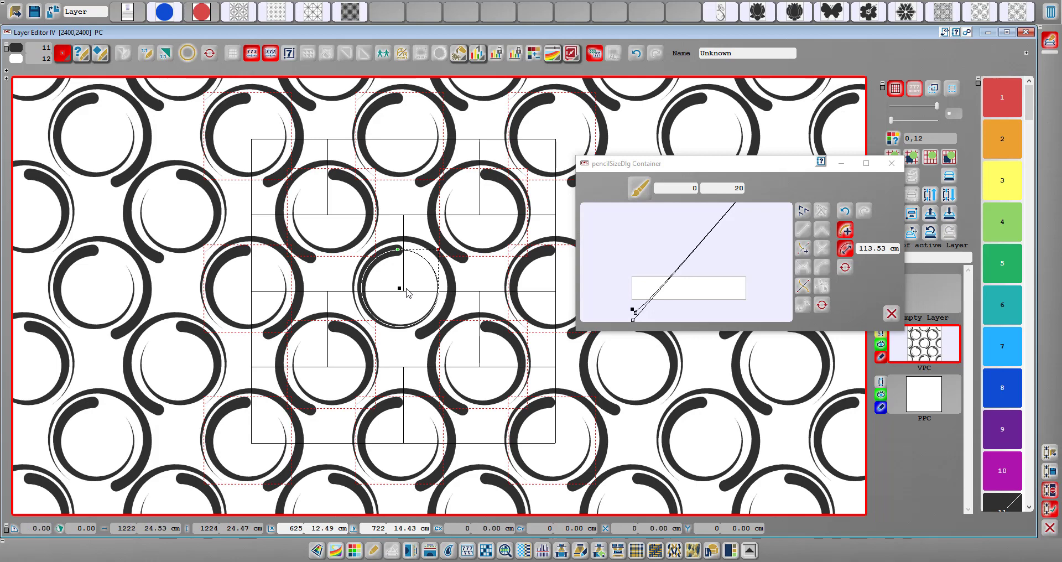
{"action": "key", "text": "ctrl+z"}
{"action": "key", "text": "ctrl+y"}
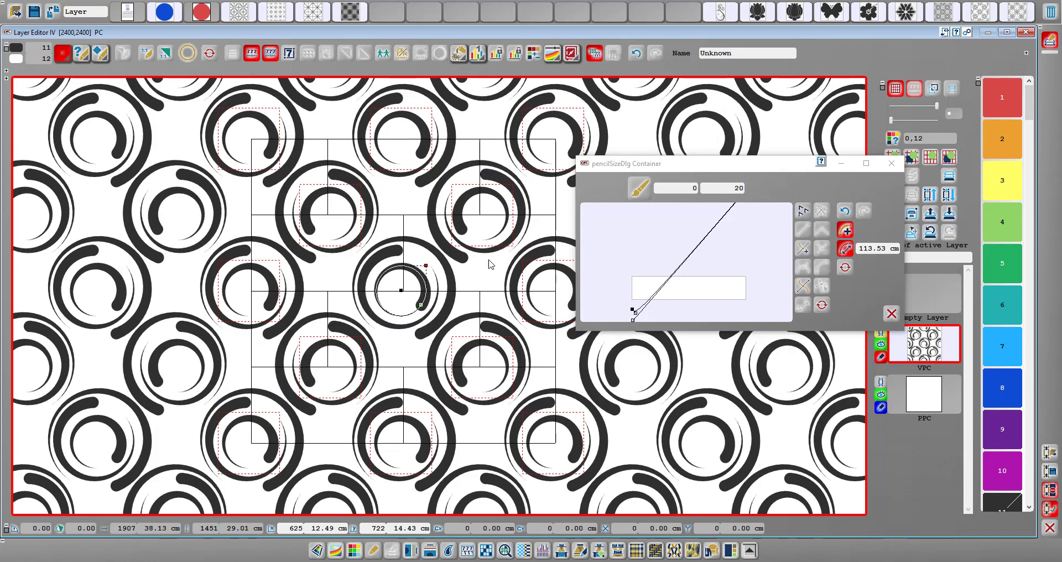
{"action": "key", "text": "Return"}
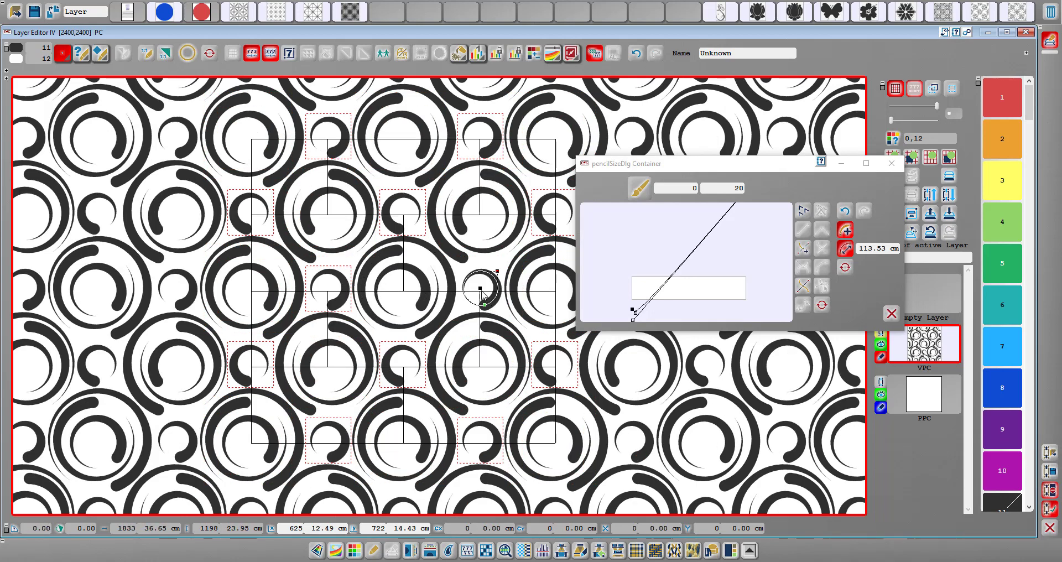
- Add a dot and an arc beside the small circle, undoing the unwanted stroke
{"action": "left_click", "coordinate": [478, 288]}
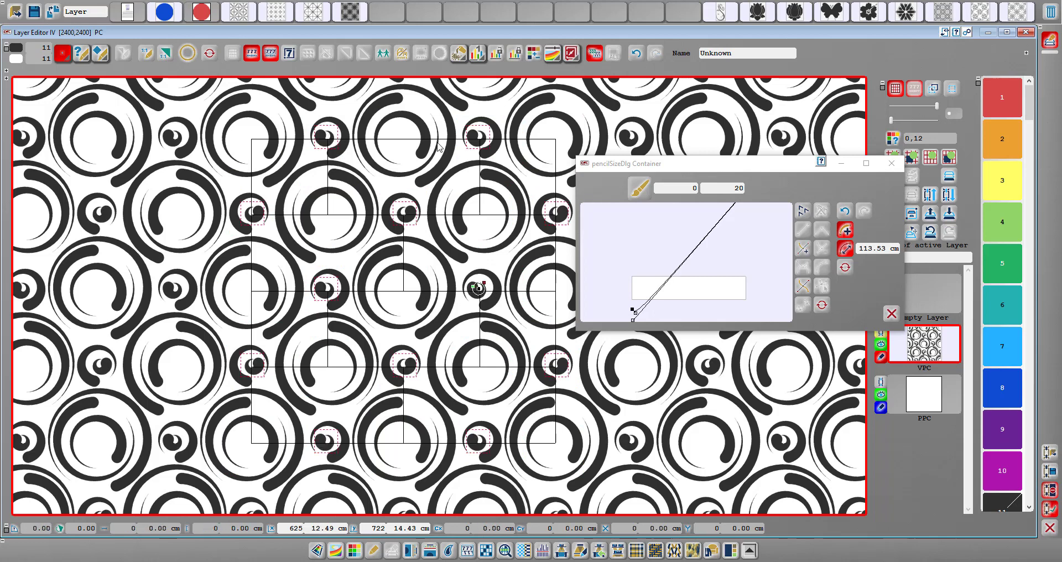
{"action": "mouse_move", "coordinate": [488, 237]}
{"action": "left_mouse_down"}
{"action": "mouse_move", "coordinate": [512, 238]}
{"action": "mouse_move", "coordinate": [521, 218]}
{"action": "left_mouse_up"}
{"action": "left_click", "coordinate": [635, 55]}
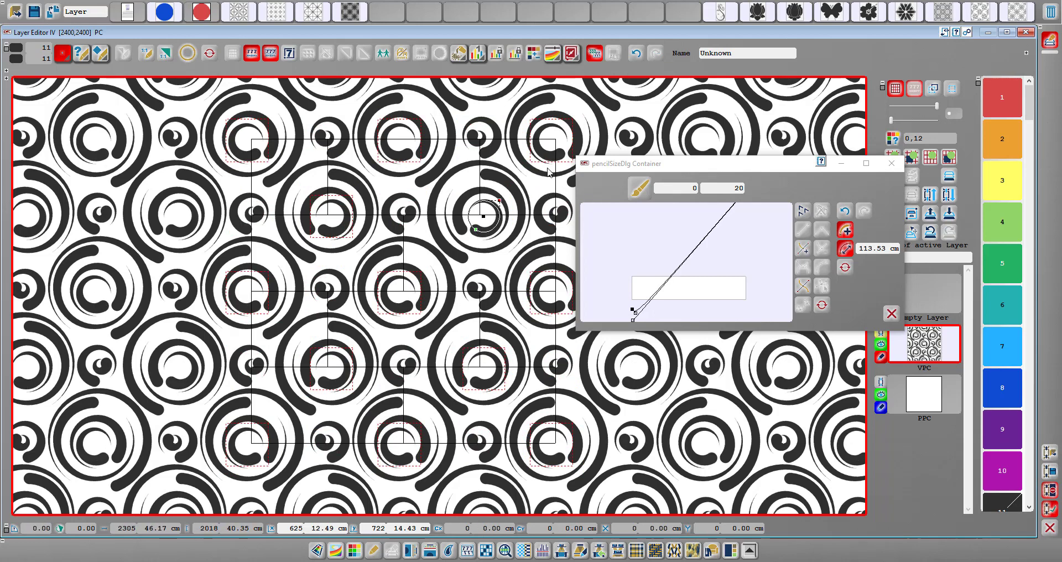
{"action": "middle_click_drag", "start_coordinate": [469, 270], "coordinate": [339, 251]}
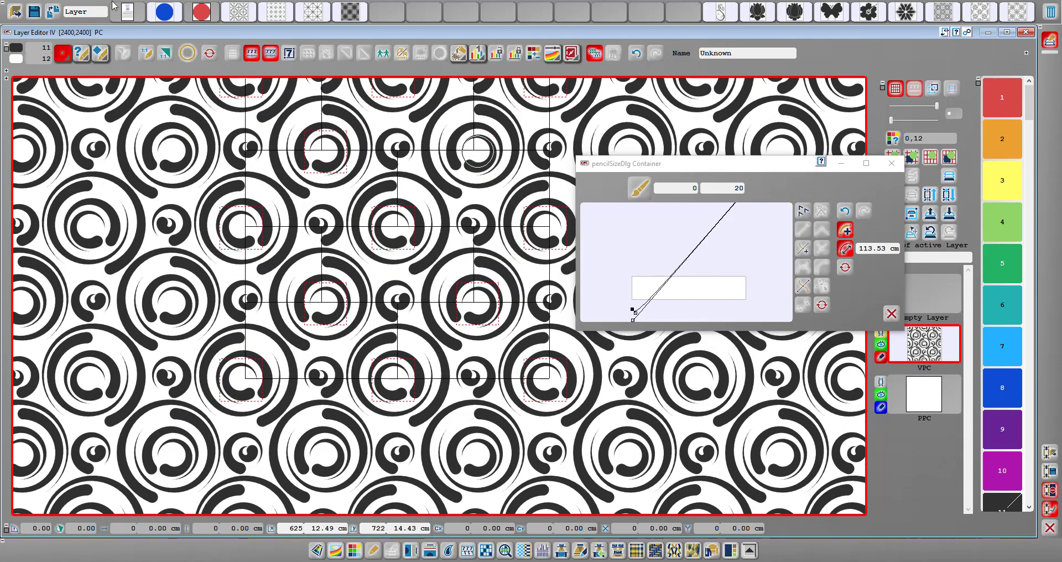